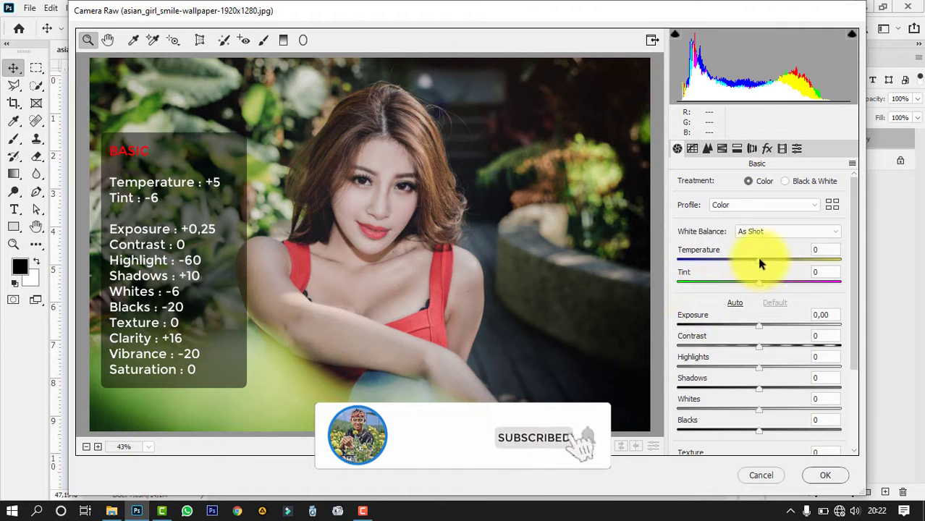
# Step: Set Temperature to +5, Tint to -6, Exposure to +0,25, Highlights to -60, Shadows to +10 and Whites to -6
pyautogui.moveTo(757, 257); pyautogui.dragTo(754, 285)
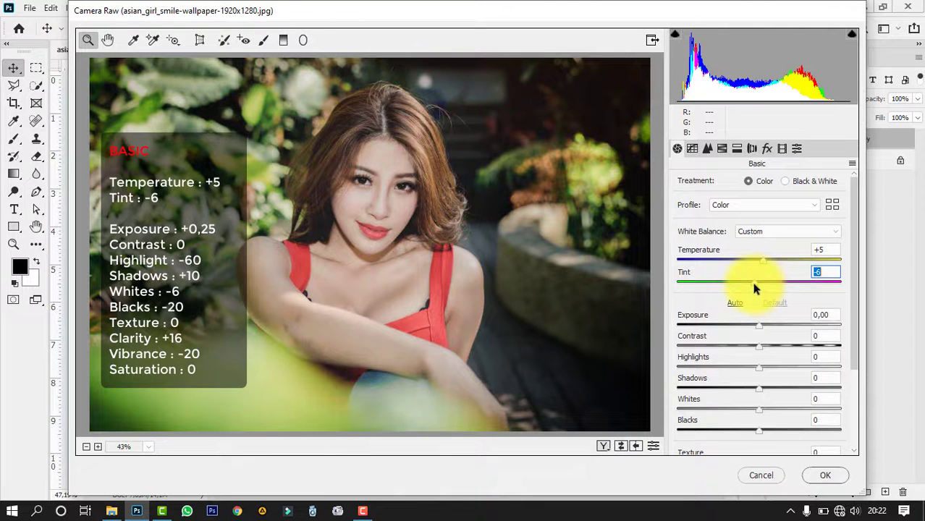
pyautogui.moveTo(756, 326); pyautogui.dragTo(762, 330)
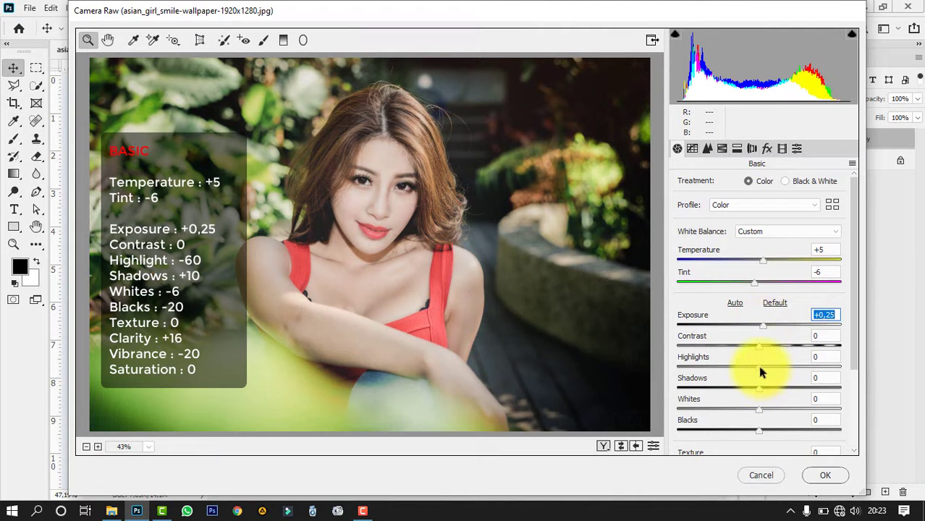
pyautogui.moveTo(760, 368); pyautogui.dragTo(710, 367)
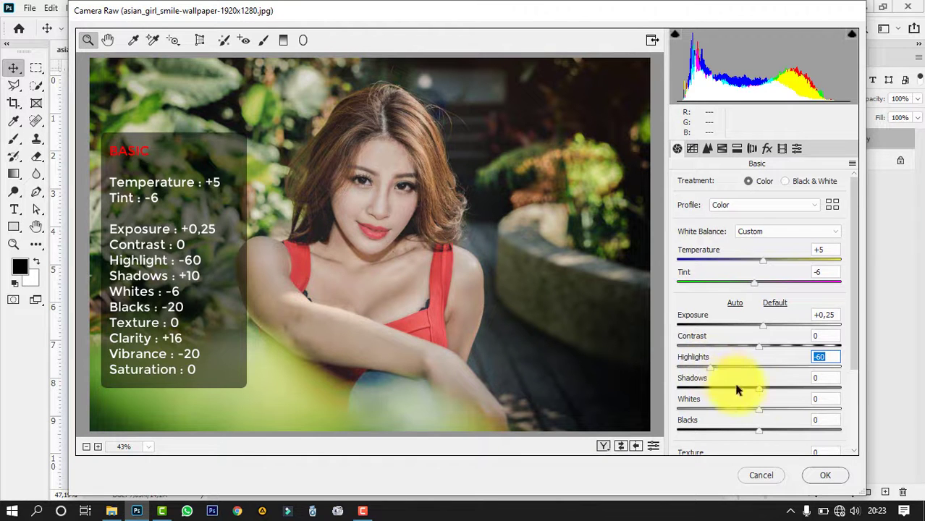
pyautogui.moveTo(759, 387); pyautogui.dragTo(754, 410)
# Step: Set Blacks to -20, Clarity to +16 and Vibrance to -20 in the basic adjustments
pyautogui.scroll(-5, 753, 410)
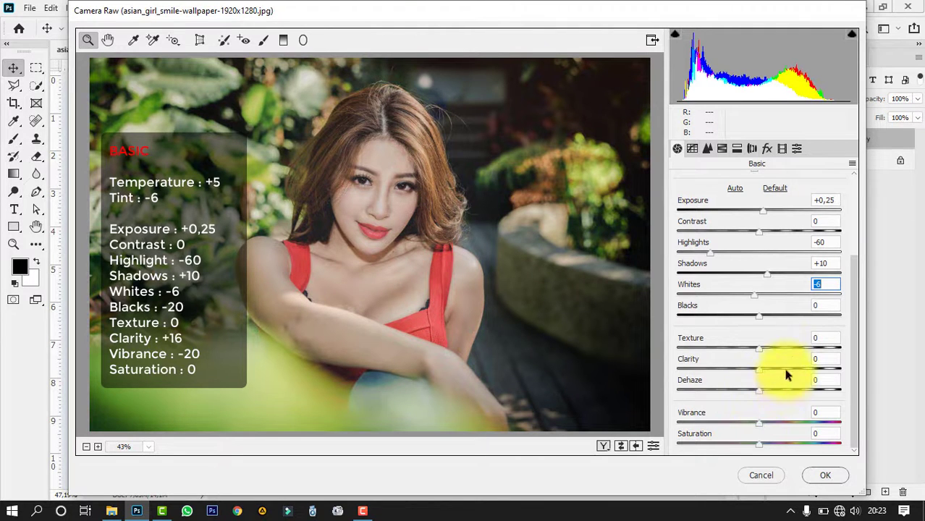
pyautogui.moveTo(760, 321); pyautogui.dragTo(744, 322)
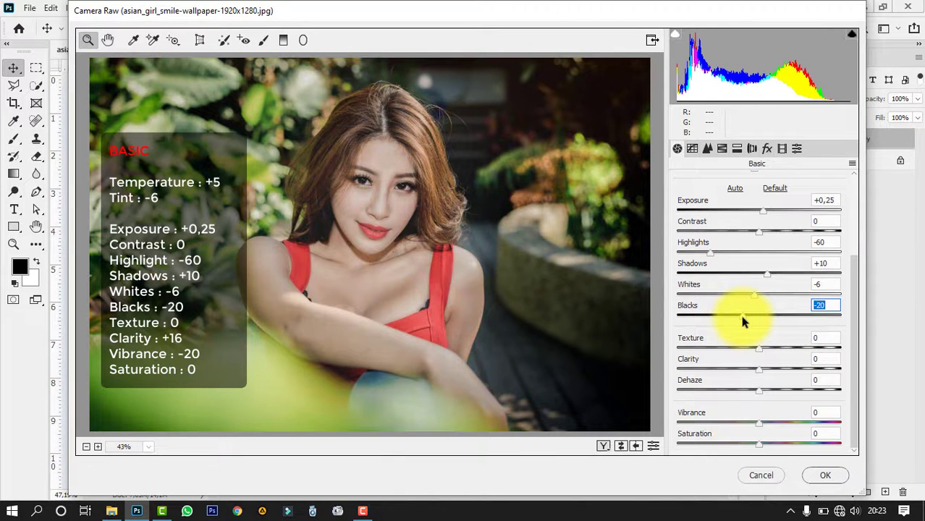
pyautogui.click(765, 372)
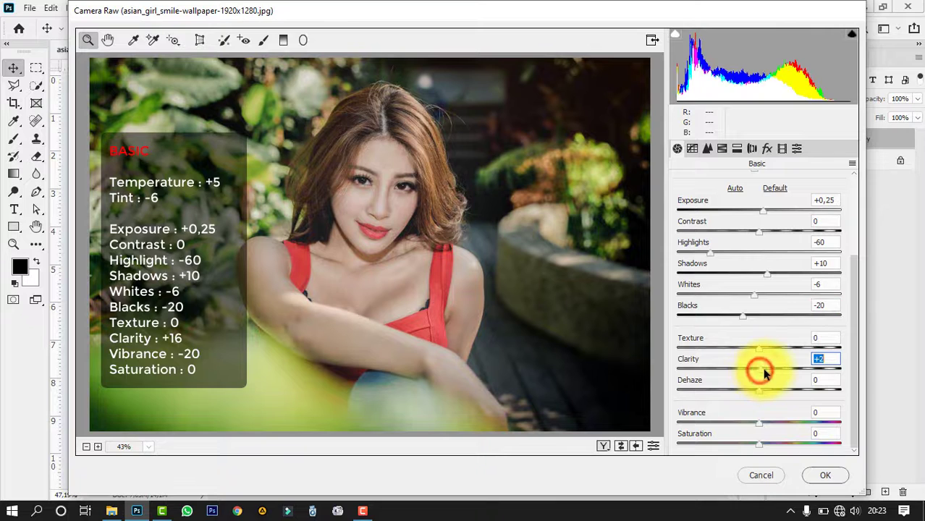
pyautogui.moveTo(765, 372); pyautogui.dragTo(773, 376)
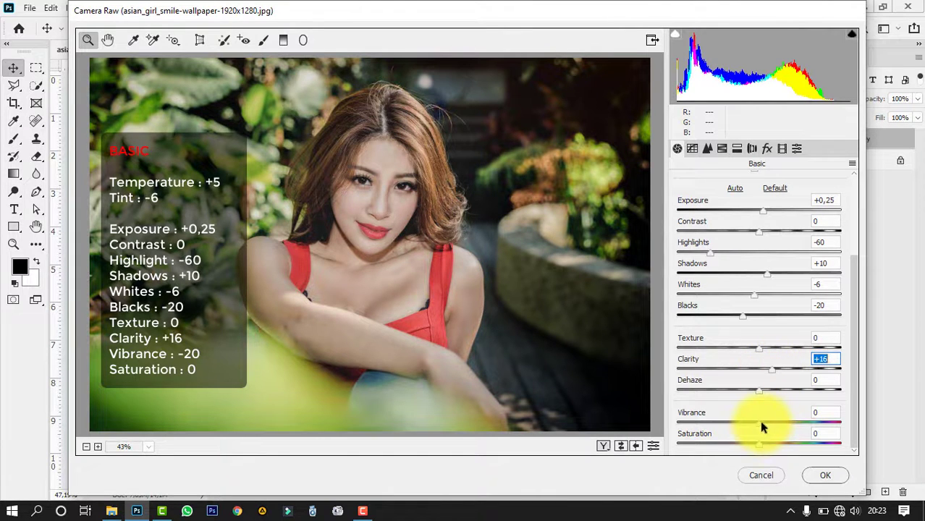
pyautogui.moveTo(760, 422); pyautogui.dragTo(743, 423)
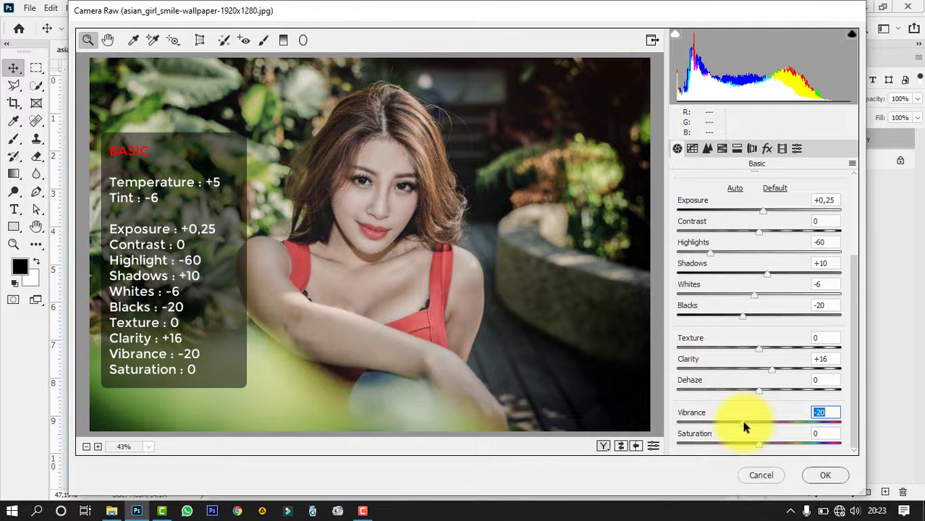
# Step: Raise the RGB point curve's black point to output 14 and add a shadow point at about input 28, output 37
pyautogui.click(693, 149)
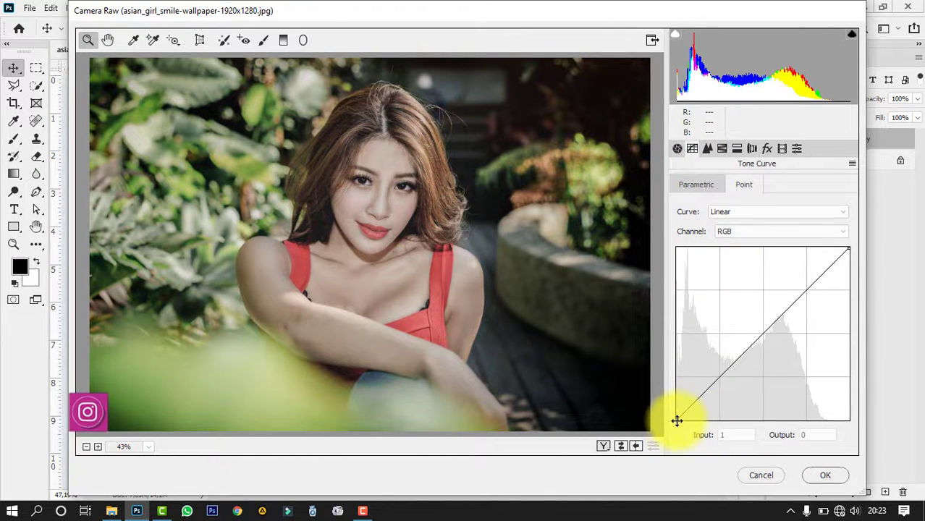
pyautogui.moveTo(675, 420); pyautogui.dragTo(671, 410)
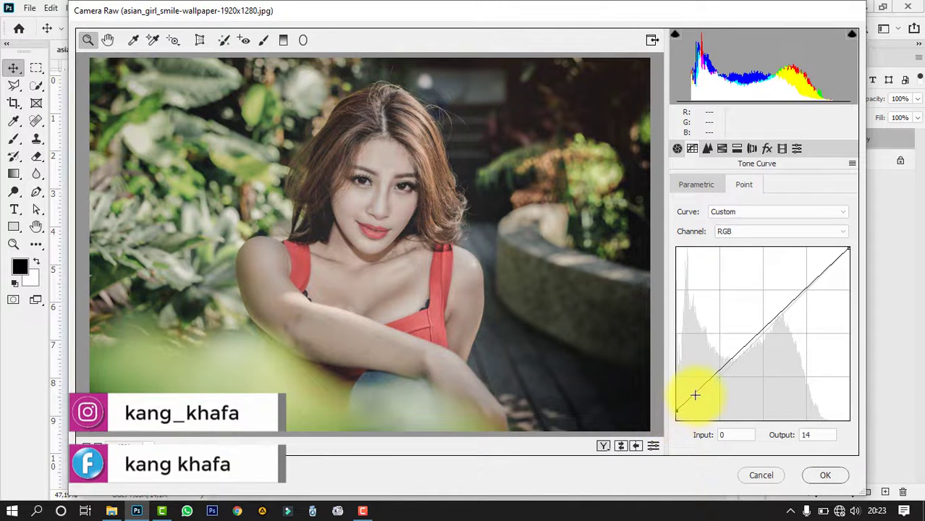
pyautogui.click(696, 393)
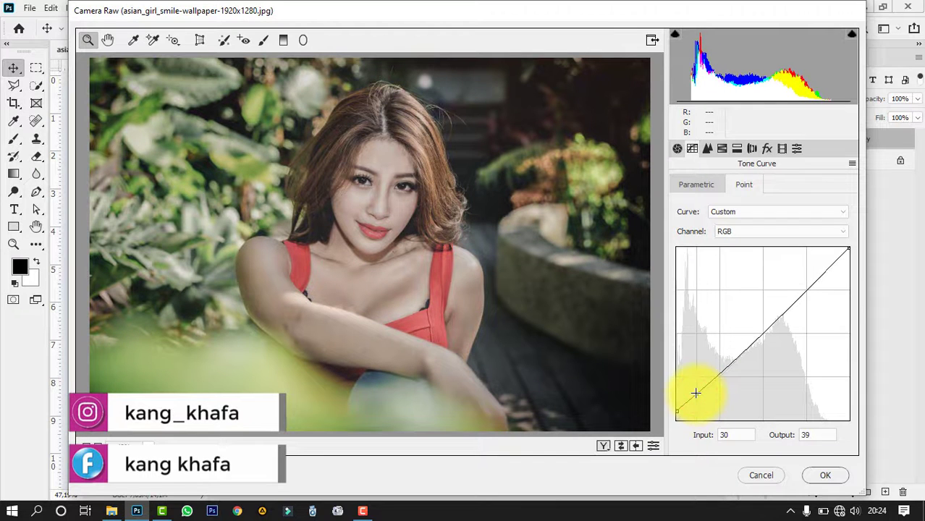
pyautogui.moveTo(695, 394); pyautogui.dragTo(695, 395)
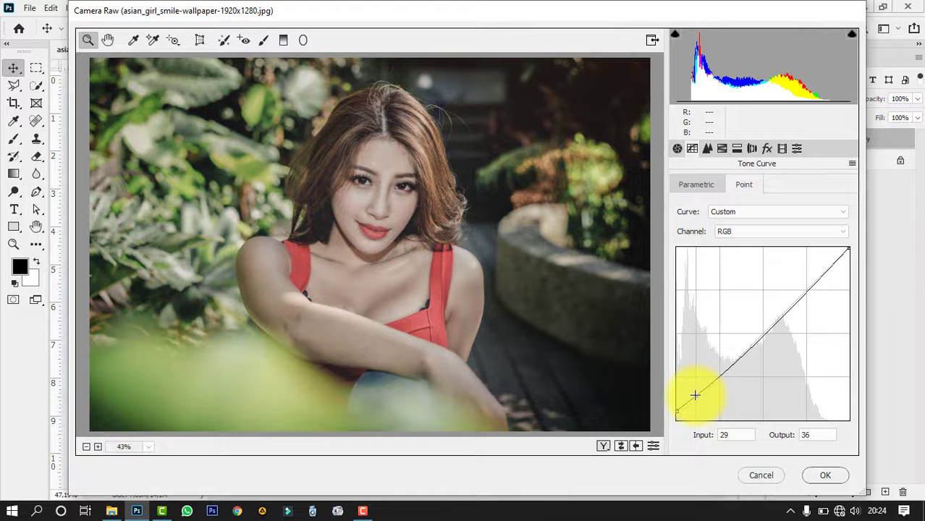
pyautogui.moveTo(695, 396); pyautogui.dragTo(694, 394)
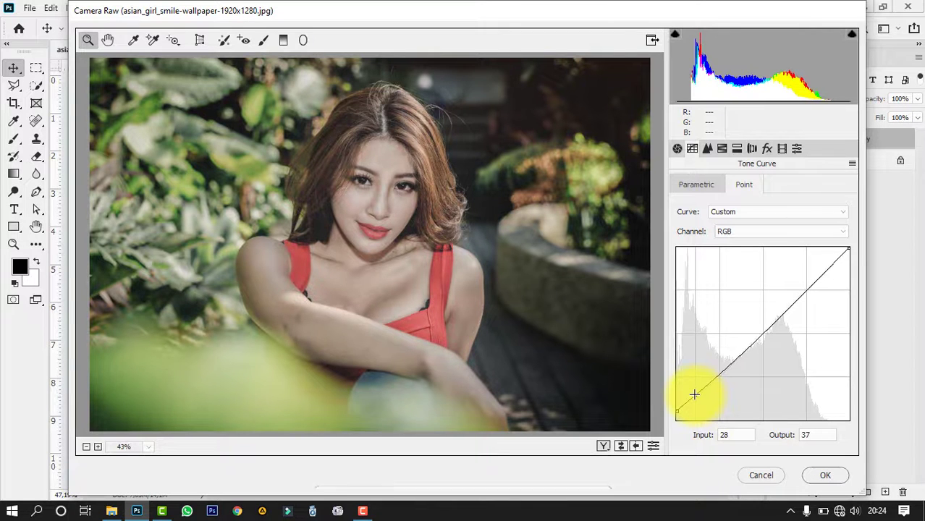
# Step: Add a midtone point at input 130, output 125 and a highlight point at input 187, output 189 to the RGB curve
pyautogui.click(763, 332)
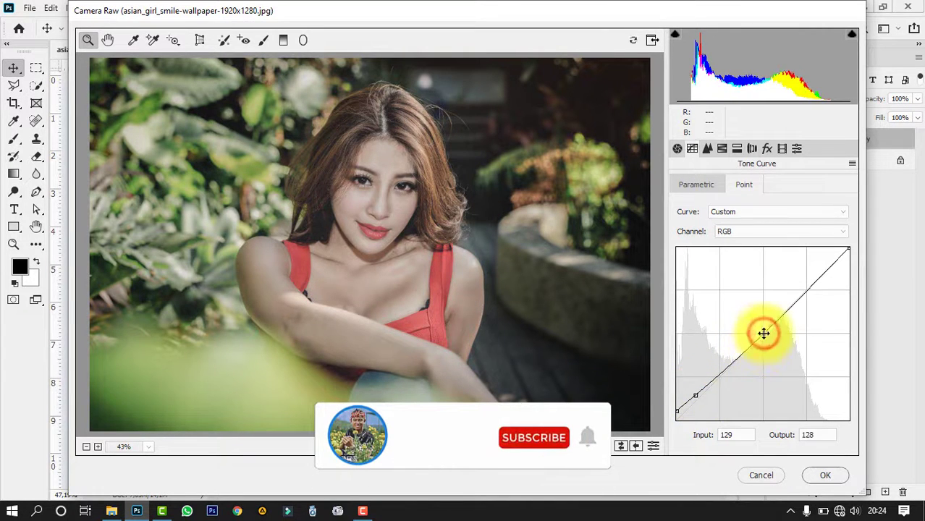
pyautogui.click(802, 292)
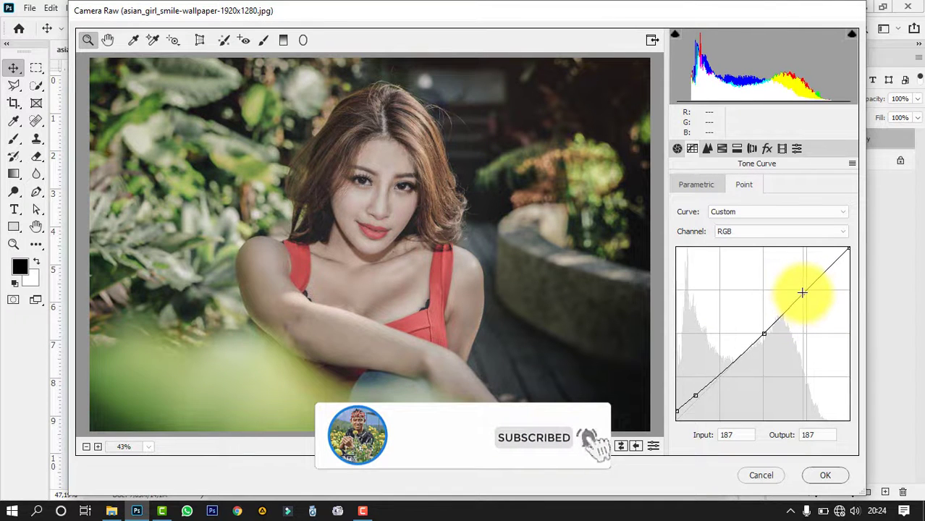
pyautogui.moveTo(802, 292); pyautogui.dragTo(802, 291)
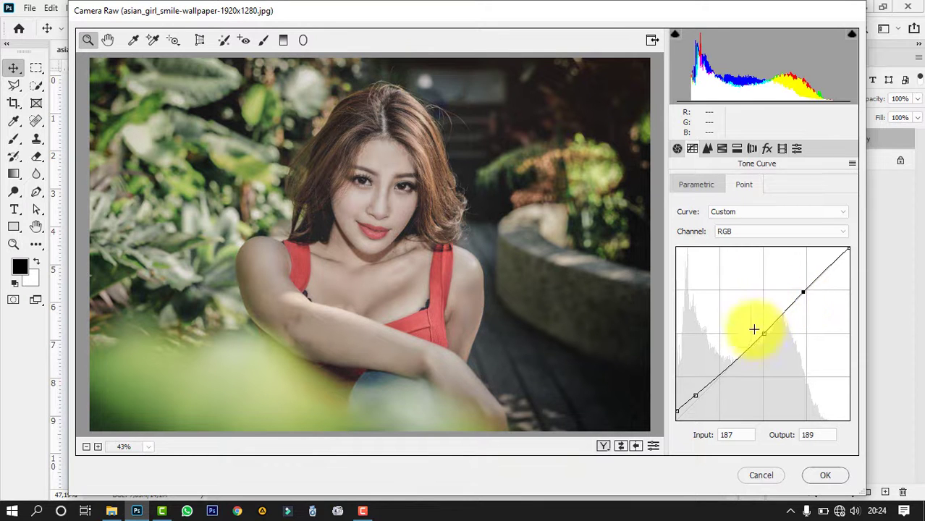
pyautogui.moveTo(764, 333); pyautogui.dragTo(766, 333)
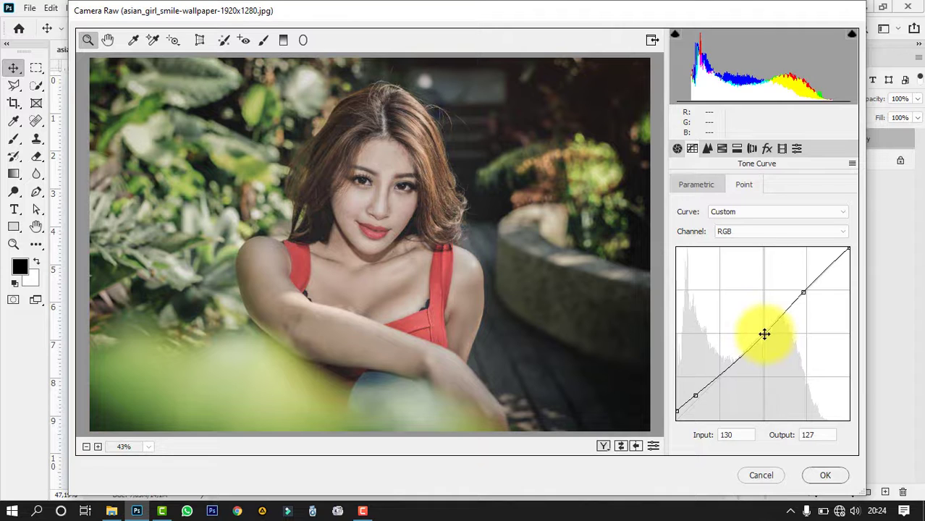
pyautogui.moveTo(765, 334); pyautogui.dragTo(764, 335)
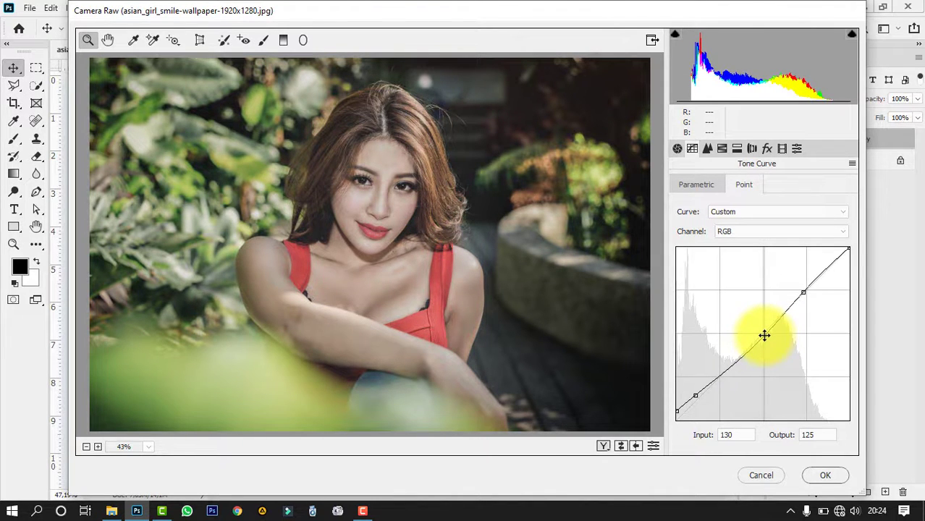
# Step: Lower the Red channel curve with a shadow point at input 25, output 18 and a midtone point at about input 114, output 108
pyautogui.click(736, 230)
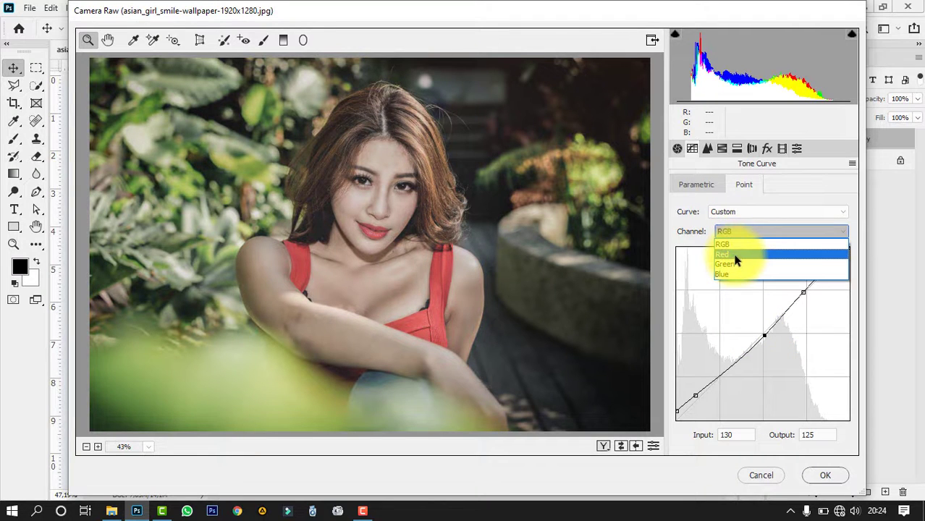
pyautogui.click(735, 256)
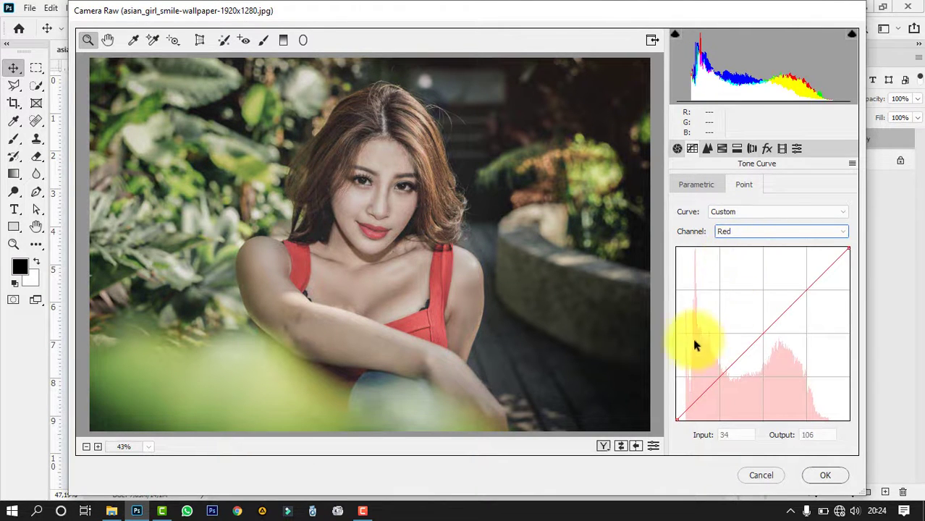
pyautogui.click(703, 395)
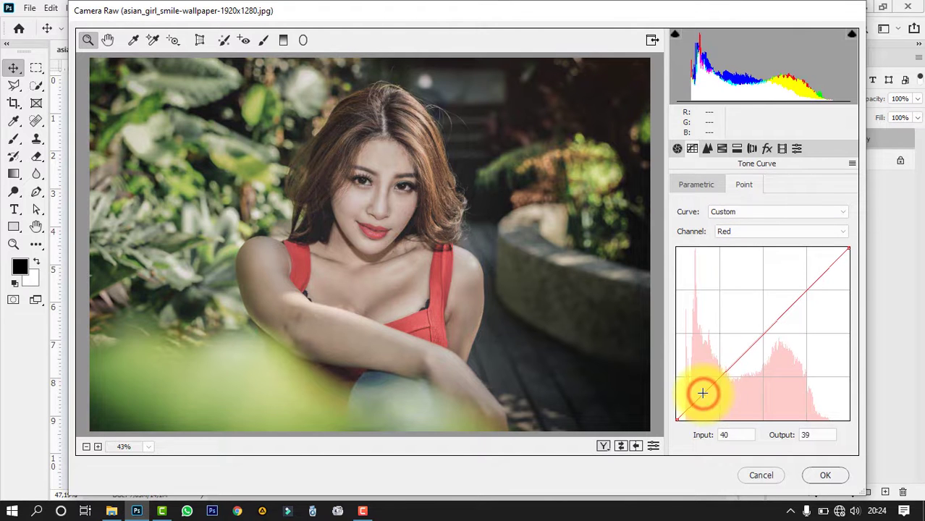
pyautogui.click(755, 345)
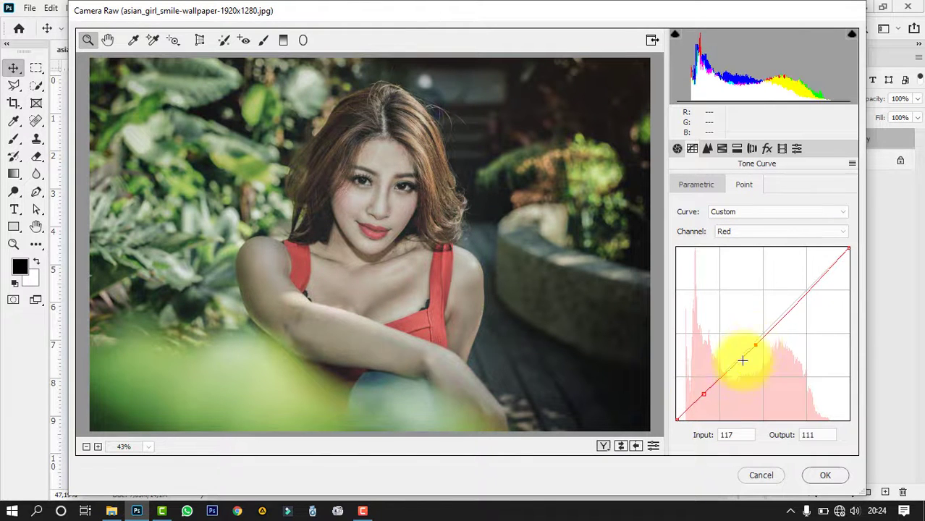
pyautogui.moveTo(701, 396); pyautogui.dragTo(692, 408)
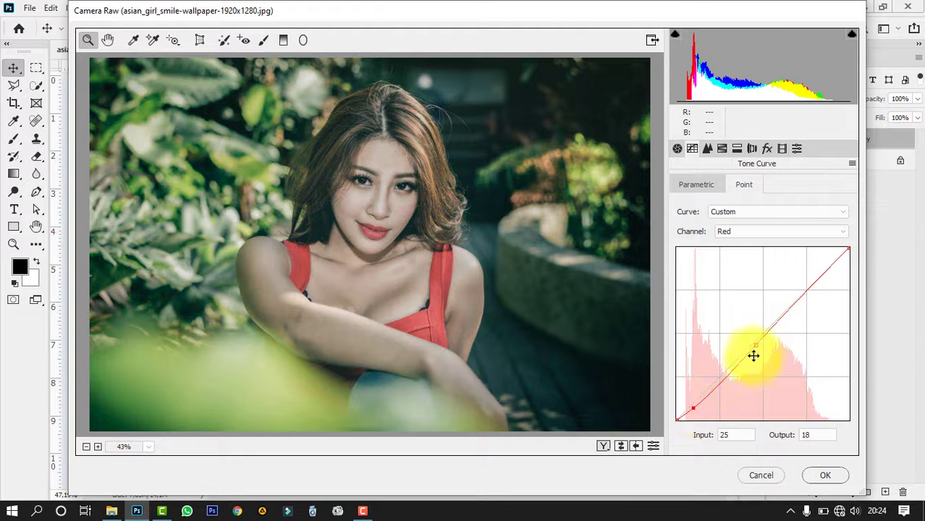
pyautogui.moveTo(756, 344); pyautogui.dragTo(754, 347)
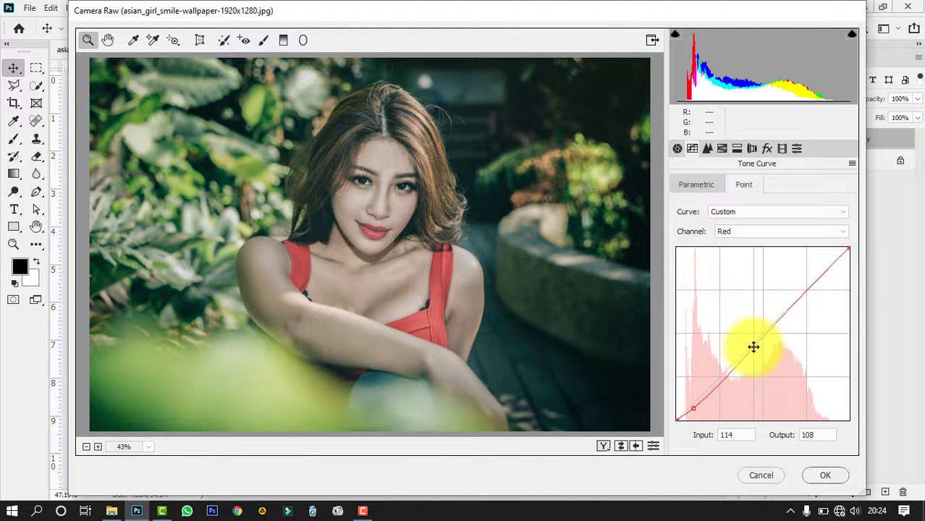
# Step: Lower the Green channel curve's midtones to input 126, output 115 and move its black point to input 30, output 16
pyautogui.click(723, 233)
pyautogui.click(724, 266)
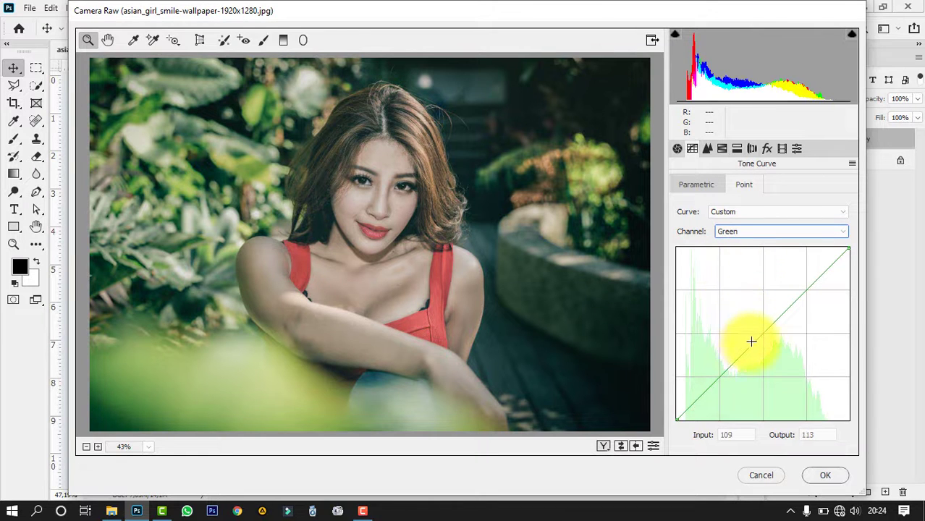
pyautogui.moveTo(756, 341); pyautogui.dragTo(761, 341)
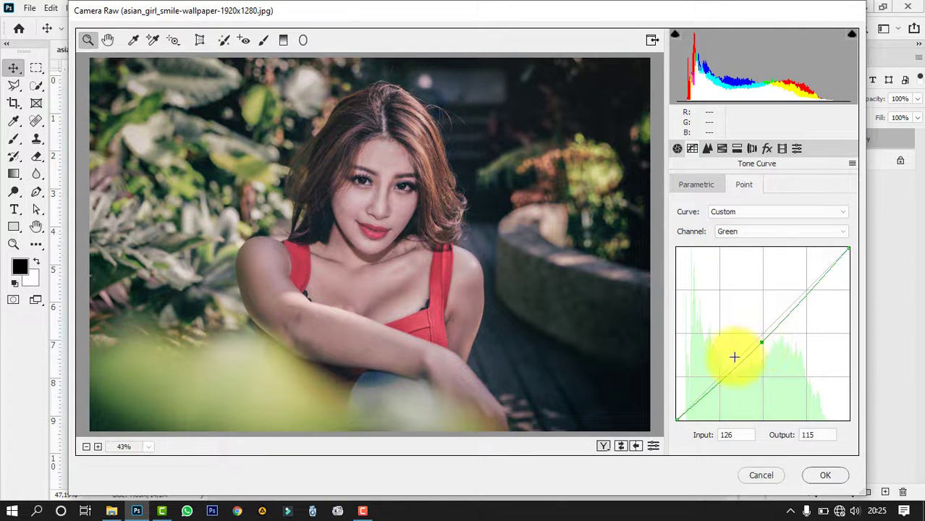
pyautogui.click(679, 418)
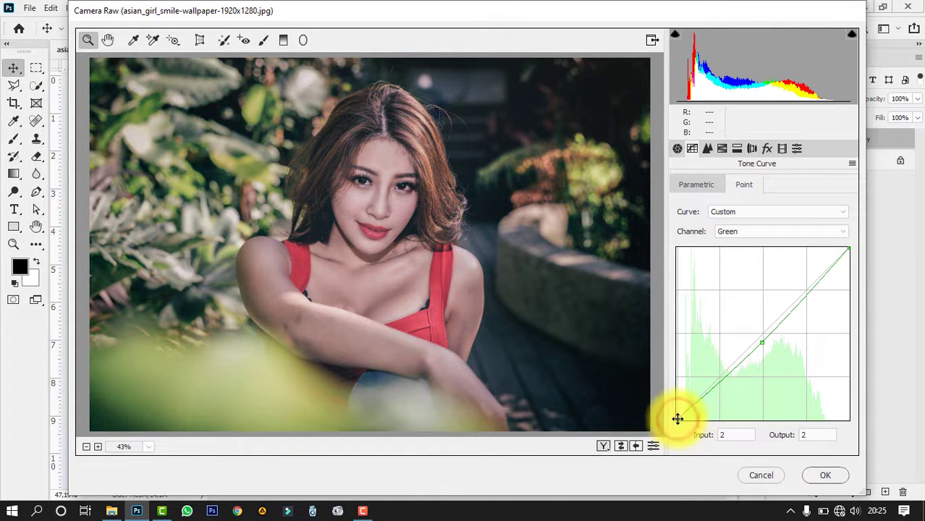
pyautogui.moveTo(680, 416); pyautogui.dragTo(697, 410)
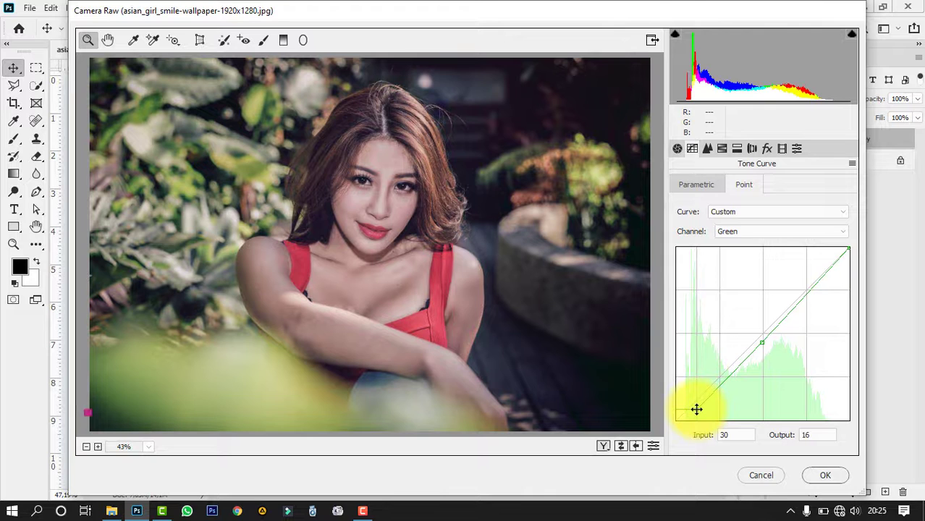
# Step: Shape the Blue channel curve with its black point at input 27, output 24, midtones at 131/112 and highlights at 186/189
pyautogui.click(738, 233)
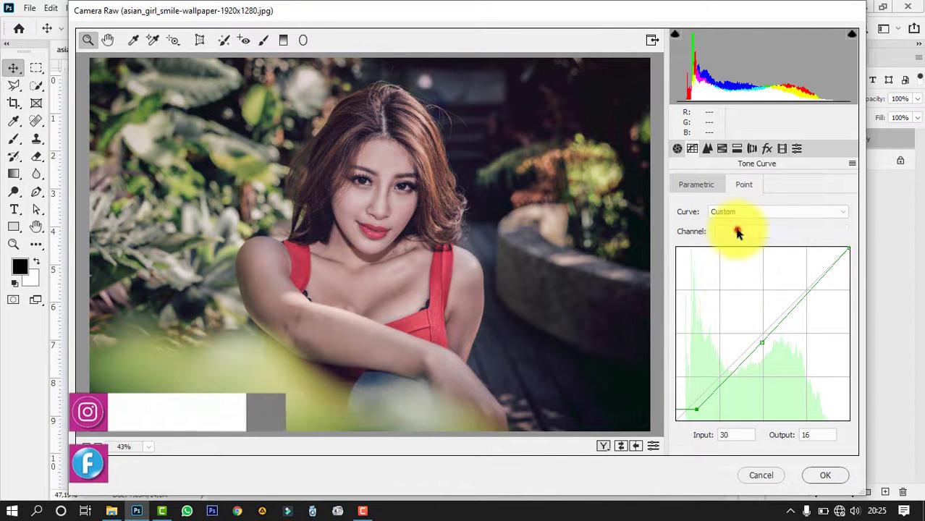
pyautogui.click(723, 266)
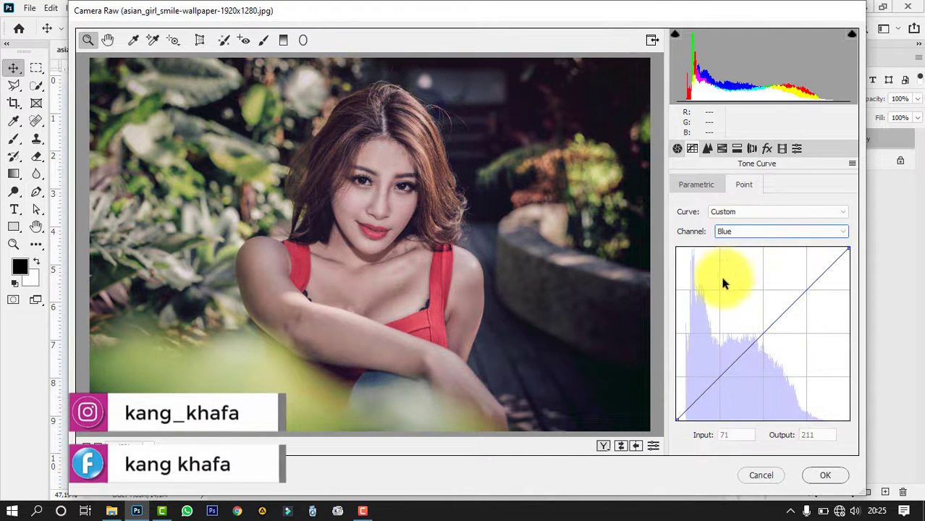
pyautogui.moveTo(678, 417); pyautogui.dragTo(695, 404)
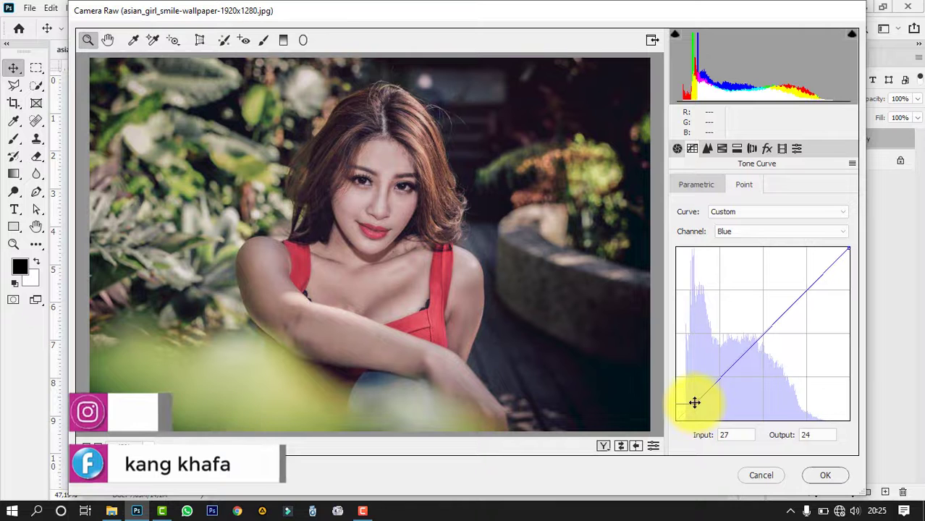
pyautogui.moveTo(755, 343); pyautogui.dragTo(765, 344)
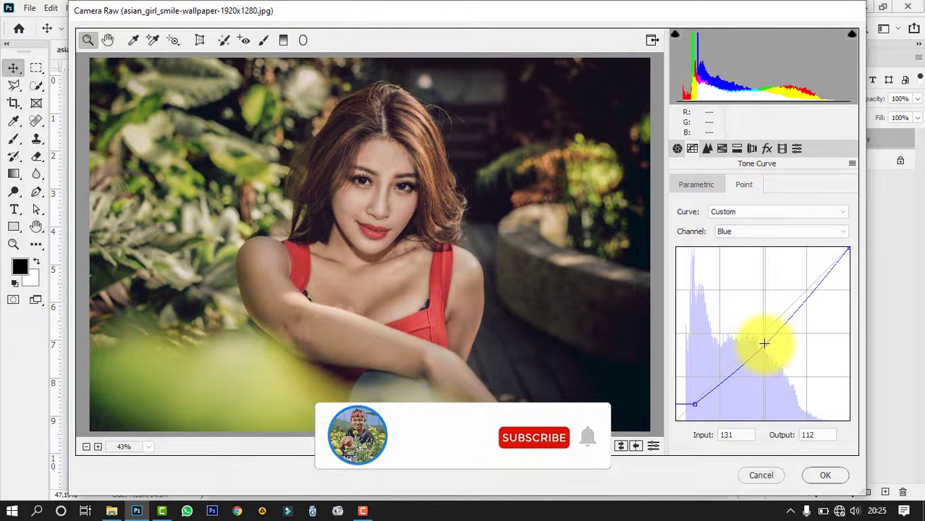
pyautogui.click(802, 292)
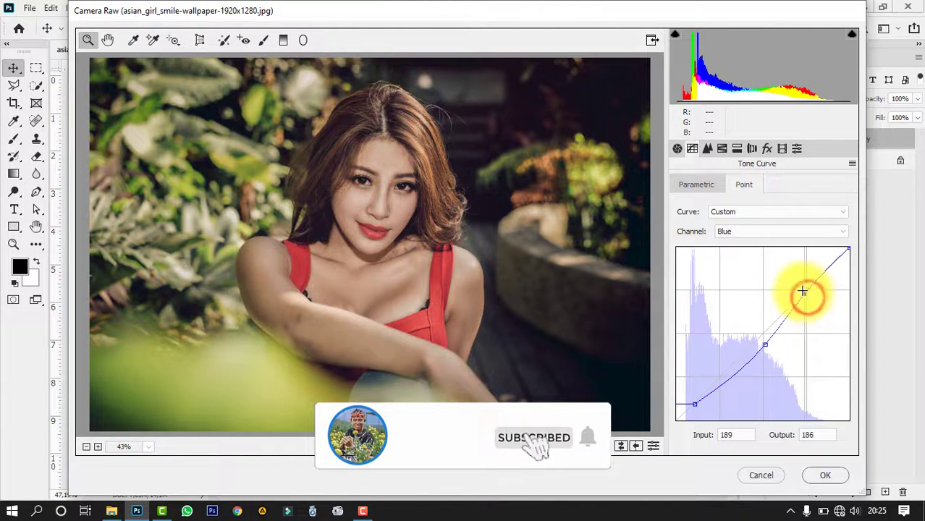
pyautogui.moveTo(802, 291); pyautogui.dragTo(801, 291)
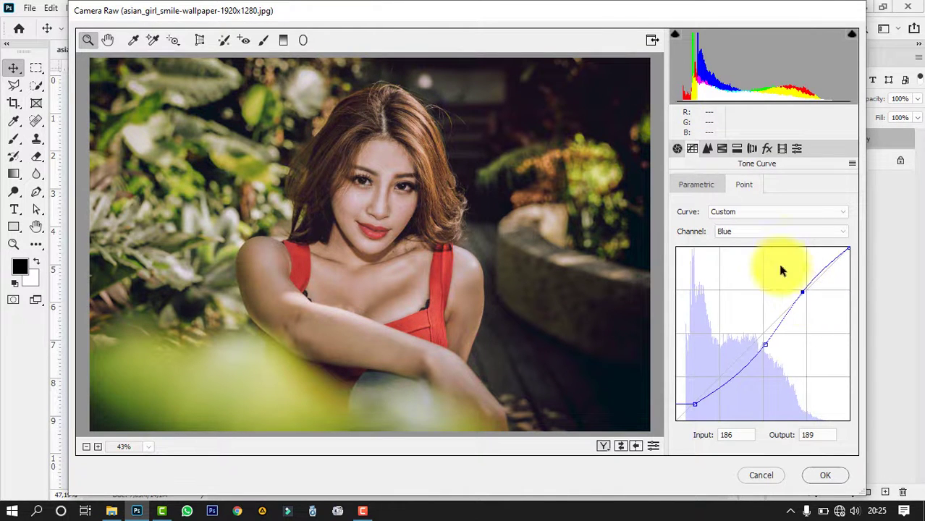
# Step: Set the sharpening amount to 30 and the luminance noise reduction to 20
pyautogui.click(707, 150)
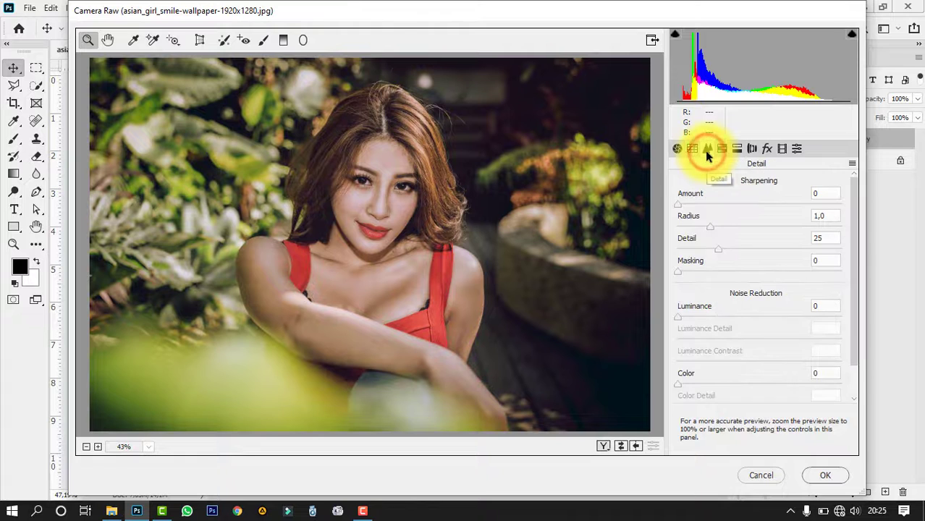
pyautogui.click(694, 202)
pyautogui.moveTo(700, 203); pyautogui.dragTo(711, 207)
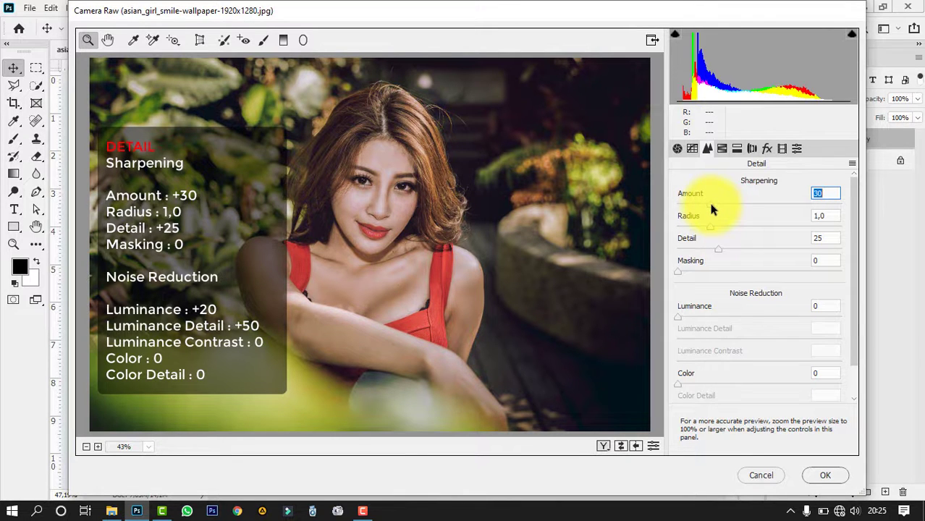
pyautogui.moveTo(675, 312); pyautogui.dragTo(702, 317)
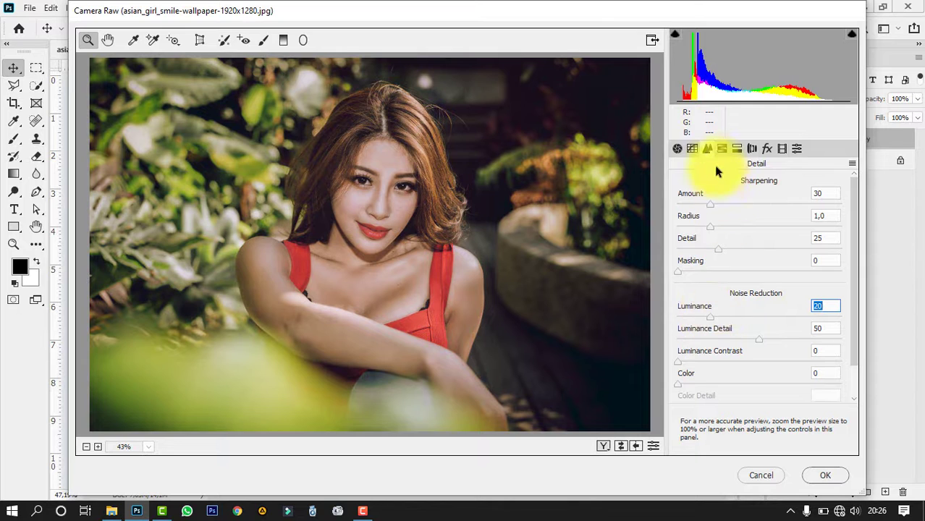
# Step: Shift the HSL hues of Greens to +61, Aquas to +78, Blues to -25 and Purples to -24
pyautogui.click(721, 149)
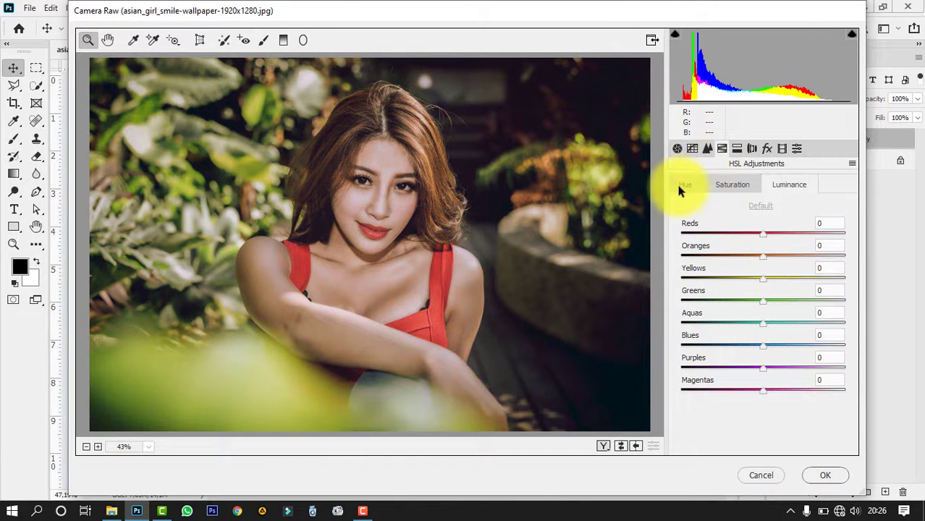
pyautogui.click(682, 186)
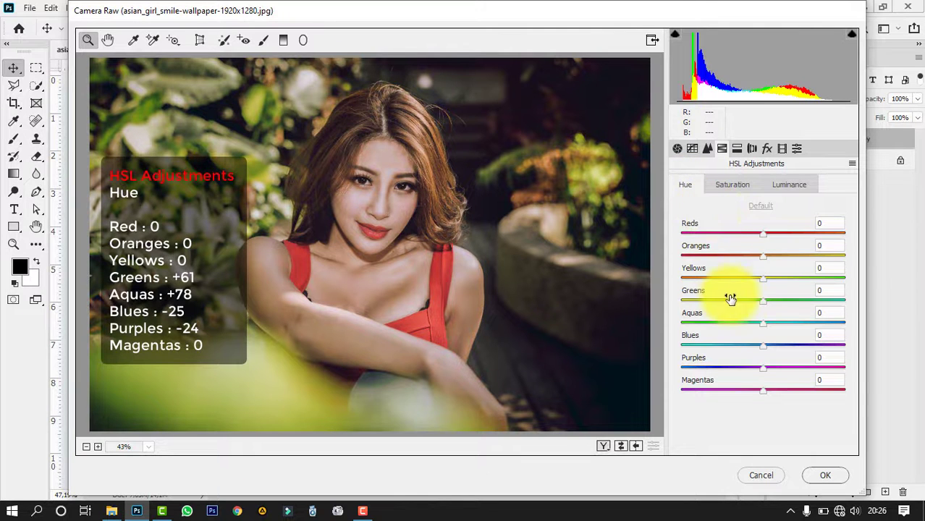
pyautogui.moveTo(766, 304); pyautogui.dragTo(816, 311)
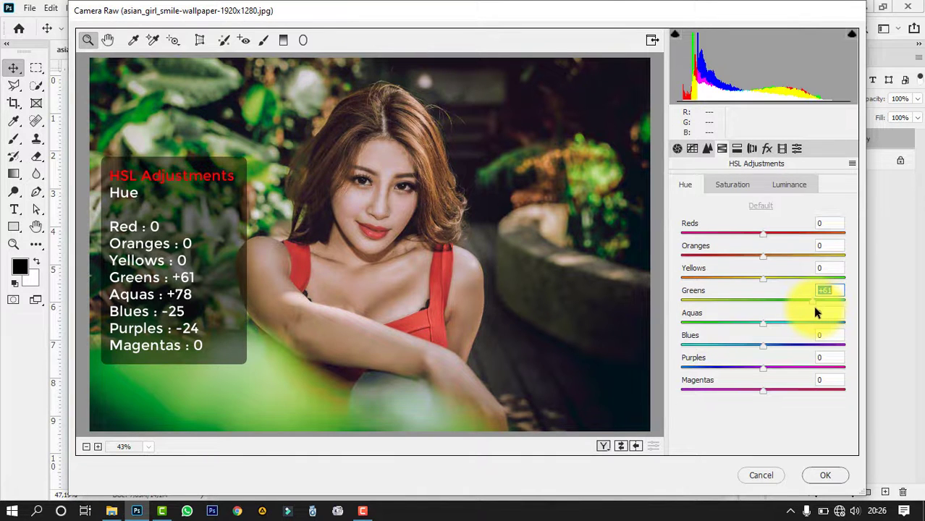
pyautogui.click(762, 326)
pyautogui.moveTo(762, 328); pyautogui.dragTo(829, 333)
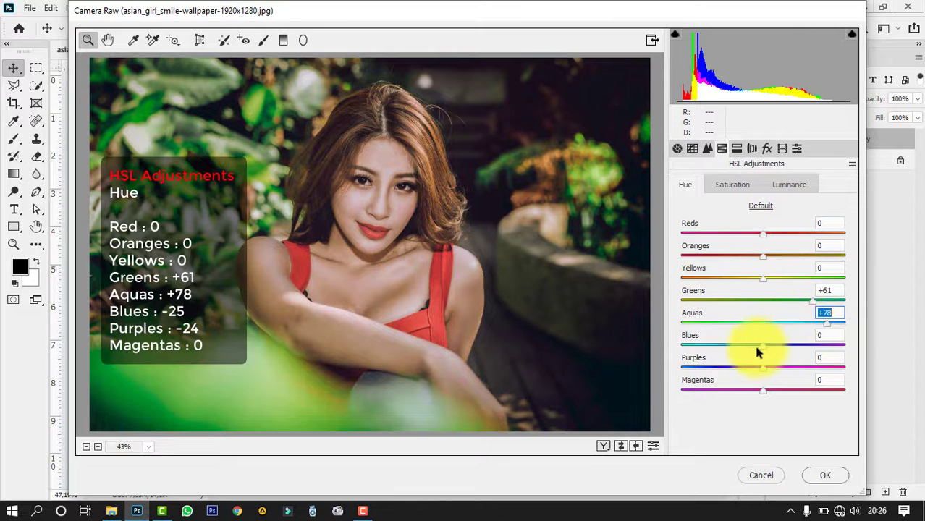
pyautogui.moveTo(763, 344); pyautogui.dragTo(736, 344)
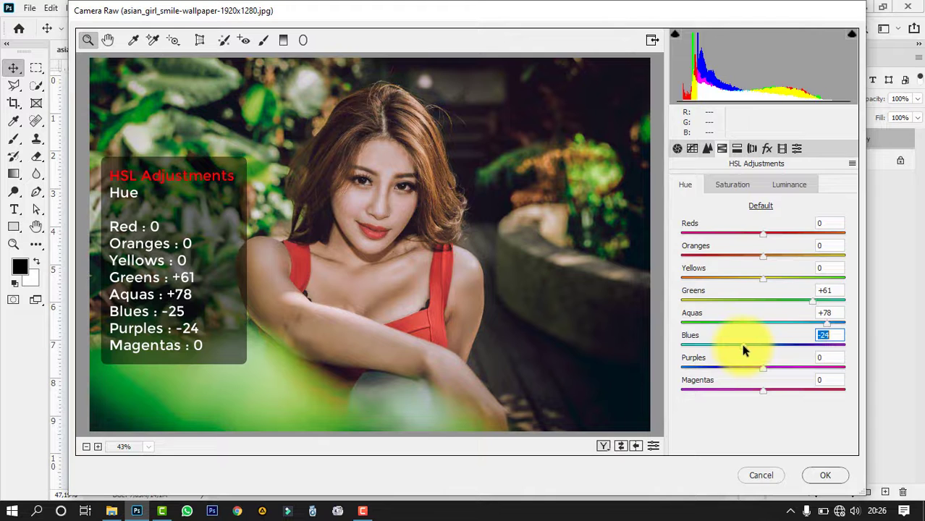
pyautogui.press('Down')
pyautogui.click(763, 370)
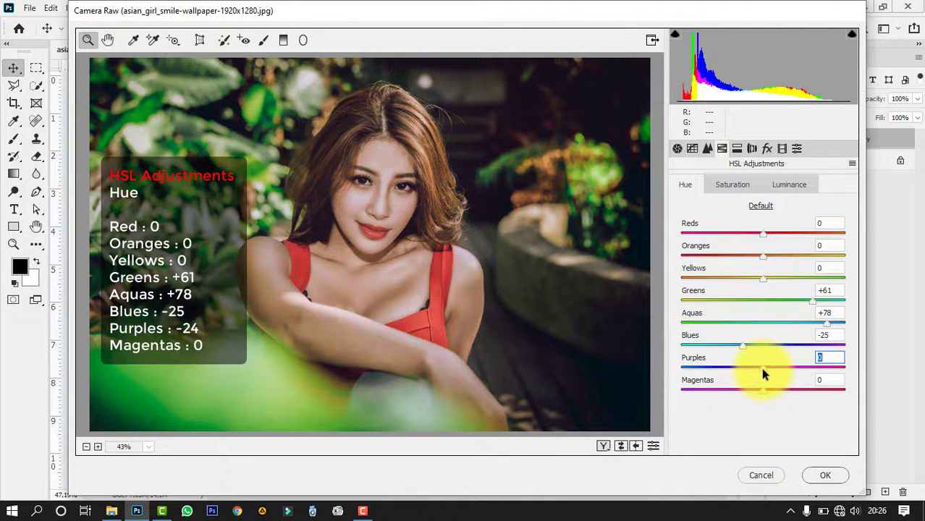
pyautogui.moveTo(761, 368); pyautogui.dragTo(743, 367)
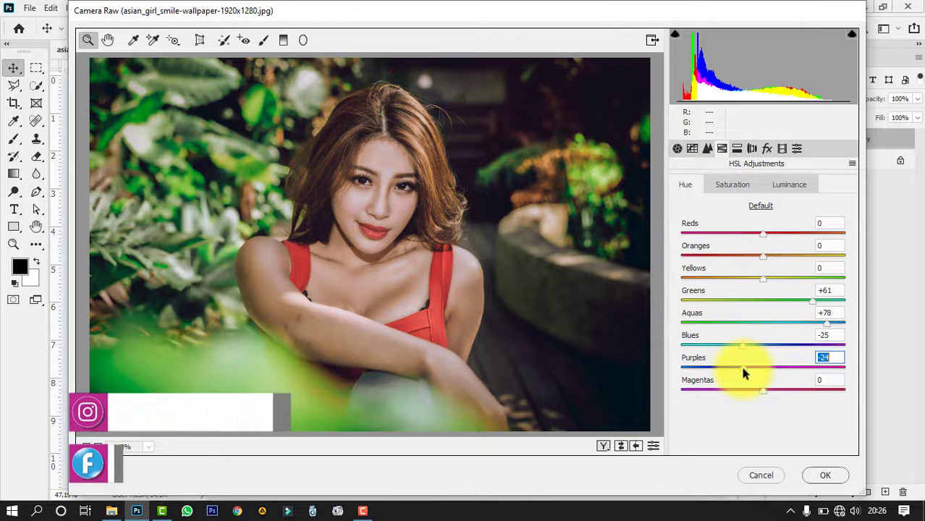
# Step: In the HSL adjustments, lower the Greens saturation to -85 and the Blues luminance to -43
pyautogui.click(732, 186)
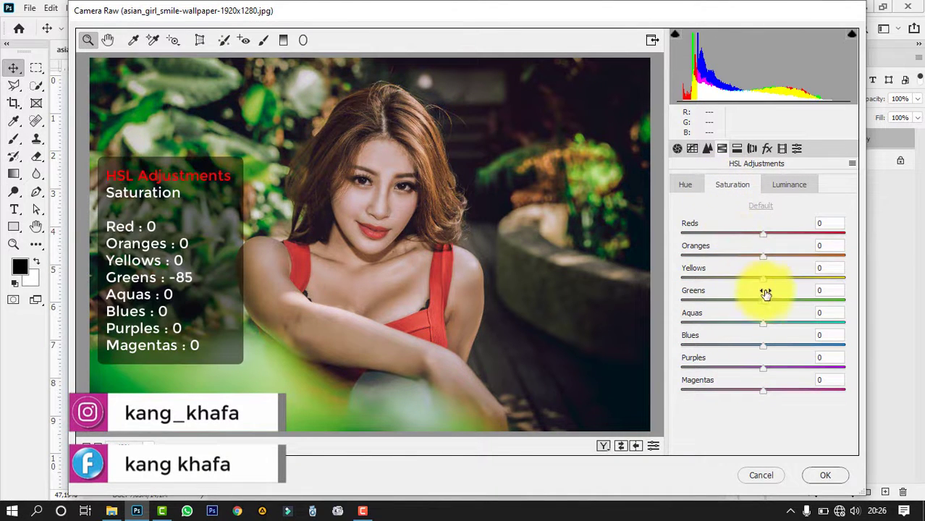
pyautogui.moveTo(764, 302); pyautogui.dragTo(692, 307)
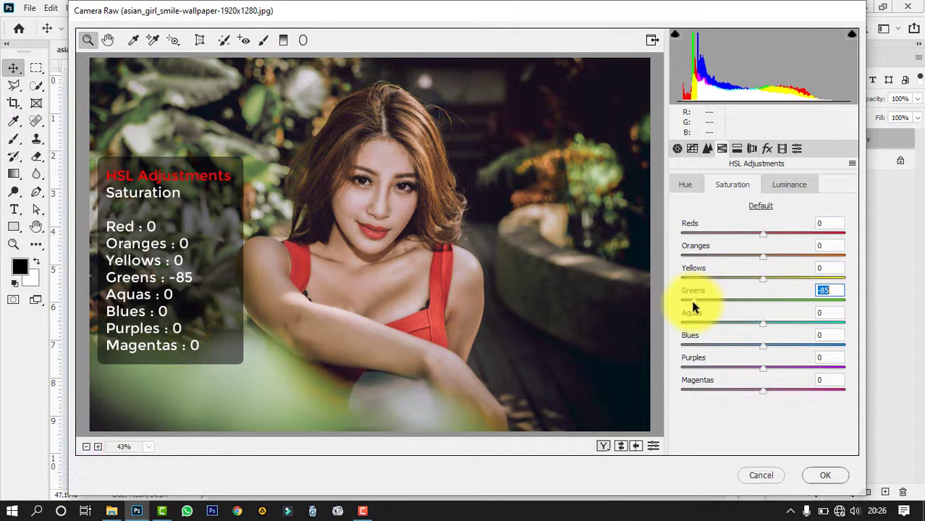
pyautogui.click(789, 186)
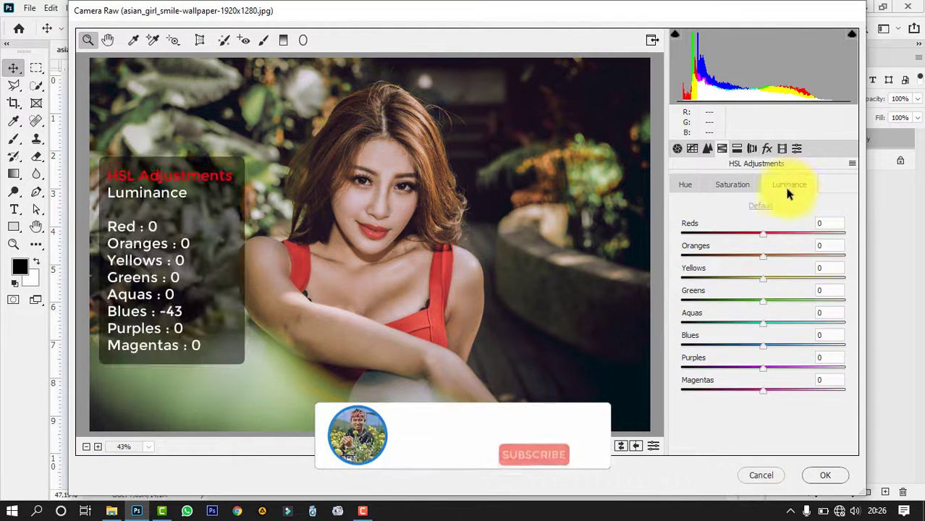
pyautogui.moveTo(762, 344); pyautogui.dragTo(727, 351)
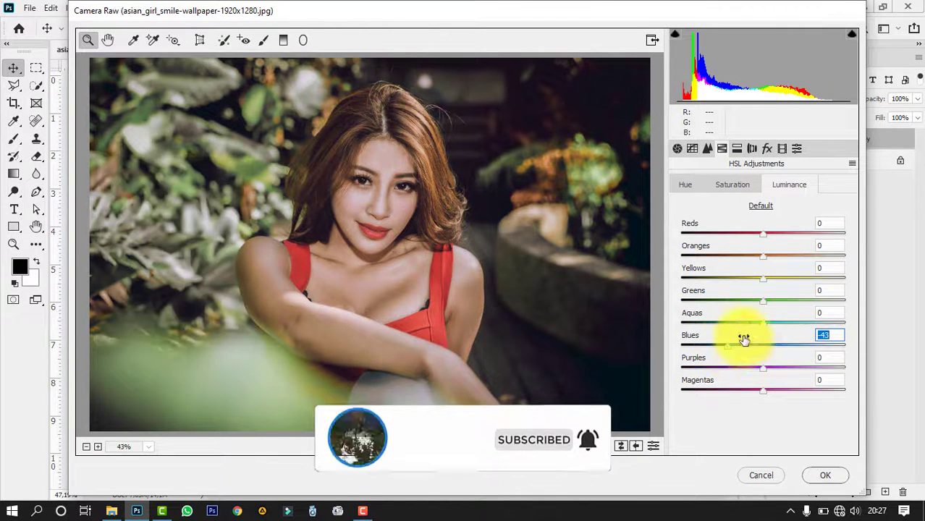
# Step: Apply split toning with highlights at hue 194, saturation 14 and shadows at hue 260, saturation 10
pyautogui.click(738, 150)
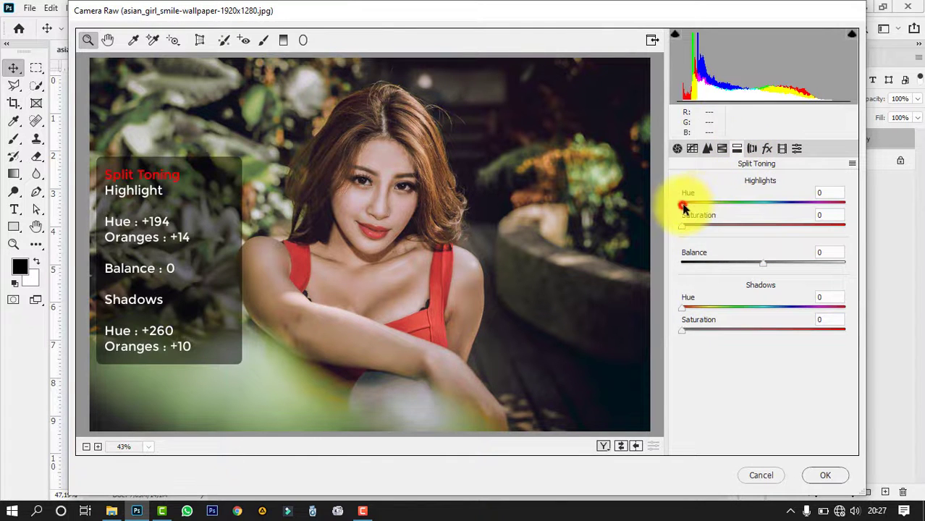
pyautogui.moveTo(683, 203); pyautogui.dragTo(769, 212)
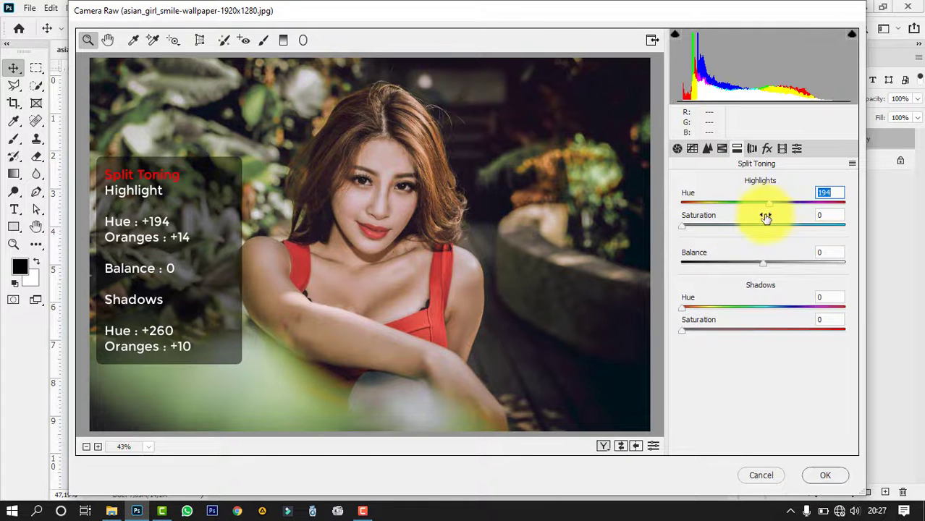
pyautogui.click(682, 226)
pyautogui.moveTo(684, 229); pyautogui.dragTo(706, 233)
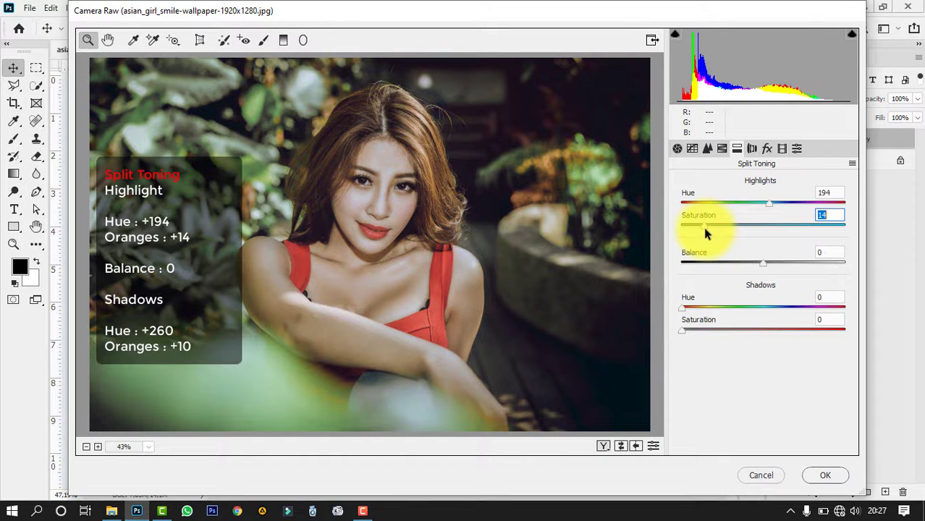
pyautogui.moveTo(685, 310); pyautogui.dragTo(799, 313)
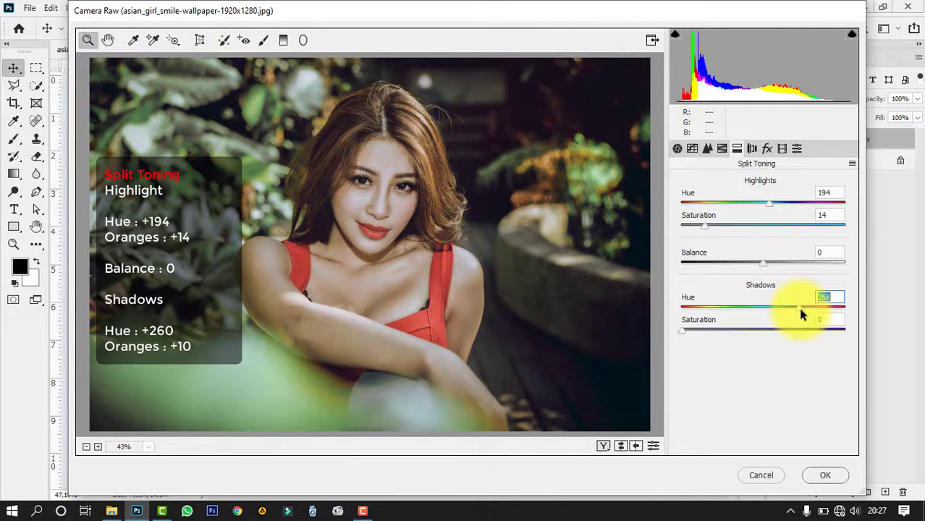
pyautogui.click(680, 330)
pyautogui.moveTo(680, 329); pyautogui.dragTo(696, 332)
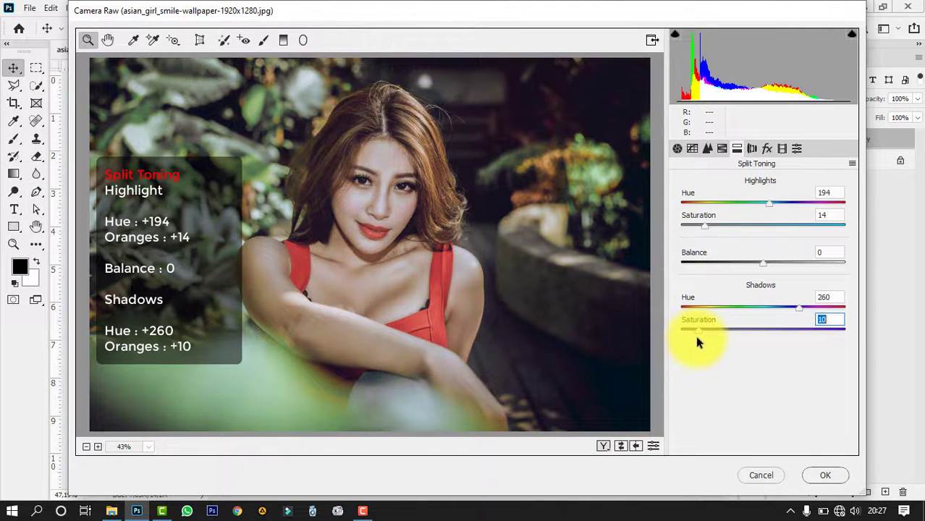
# Step: Add a slight post-crop vignette with an amount of -3
pyautogui.click(767, 149)
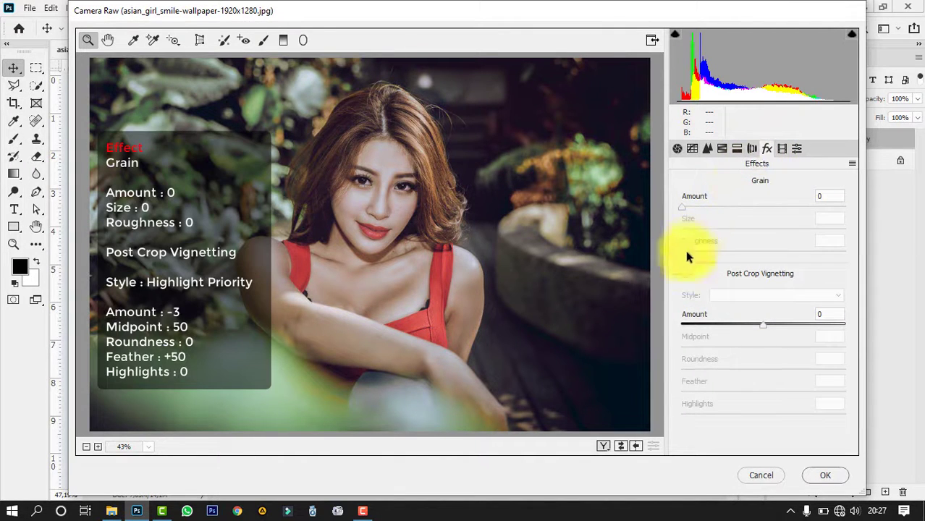
pyautogui.click(760, 323)
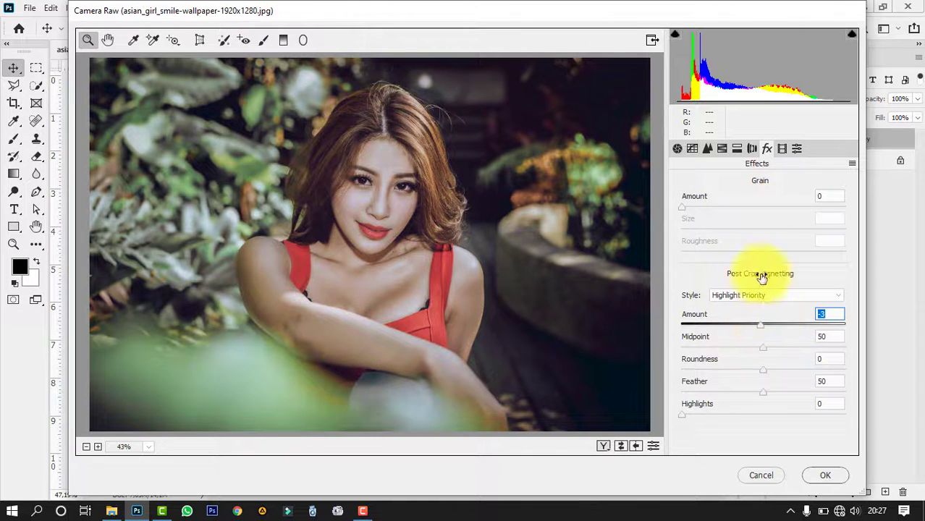
# Step: Calibrate the Red Primary to hue +41 and saturation +5, and the Green Primary to hue +18
pyautogui.click(782, 148)
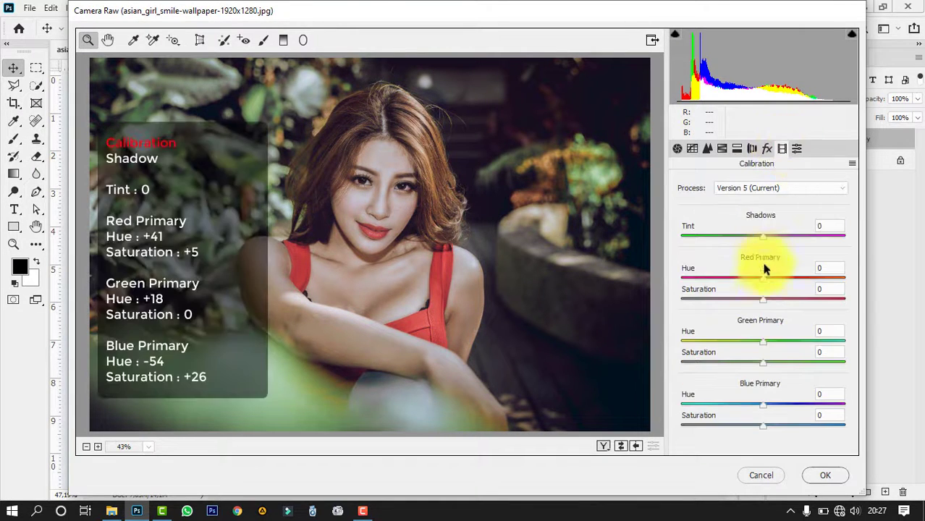
pyautogui.moveTo(762, 276); pyautogui.dragTo(797, 277)
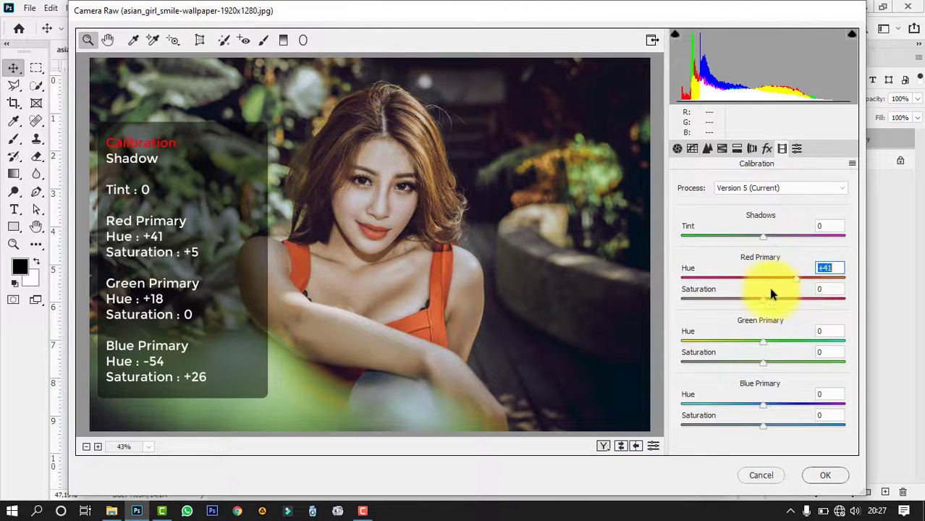
pyautogui.click(765, 299)
pyautogui.moveTo(766, 304); pyautogui.dragTo(769, 302)
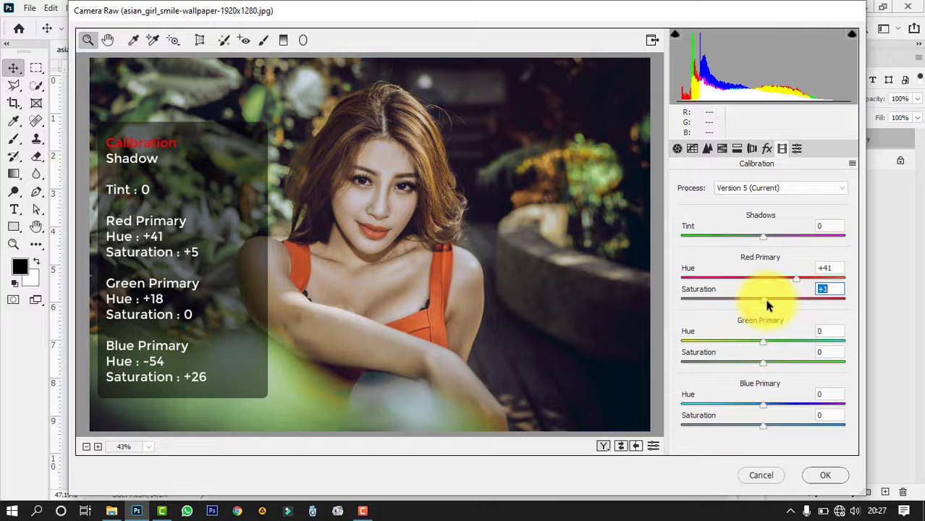
pyautogui.click(763, 341)
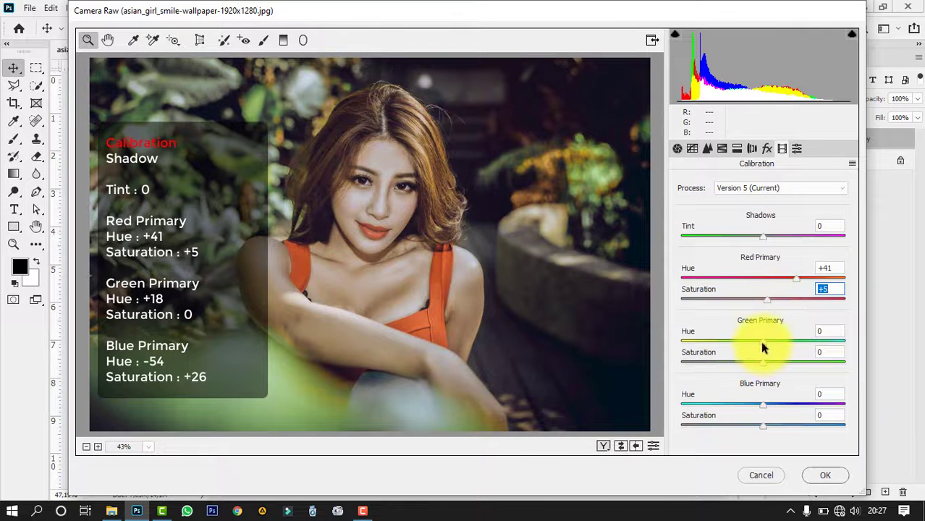
pyautogui.moveTo(764, 342); pyautogui.dragTo(777, 347)
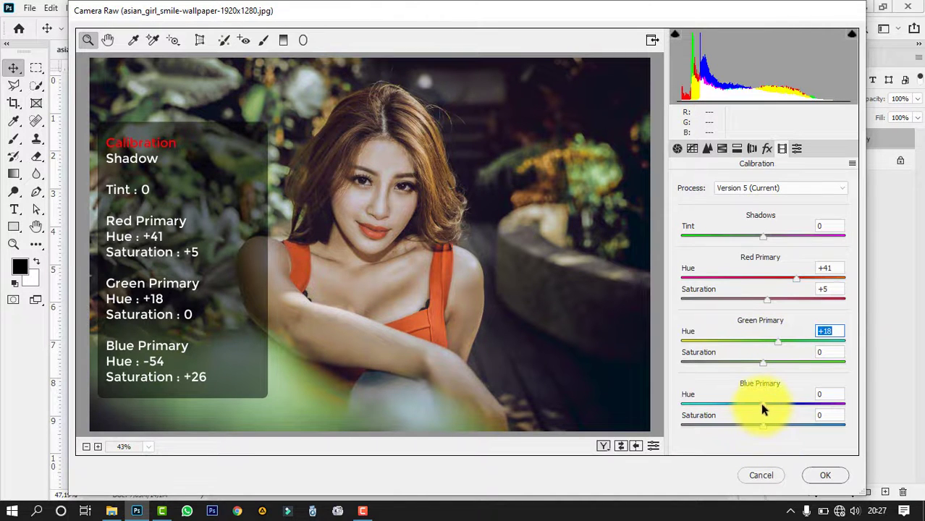
# Step: Calibrate the Blue Primary to hue -54 and saturation +26
pyautogui.moveTo(763, 403); pyautogui.dragTo(716, 407)
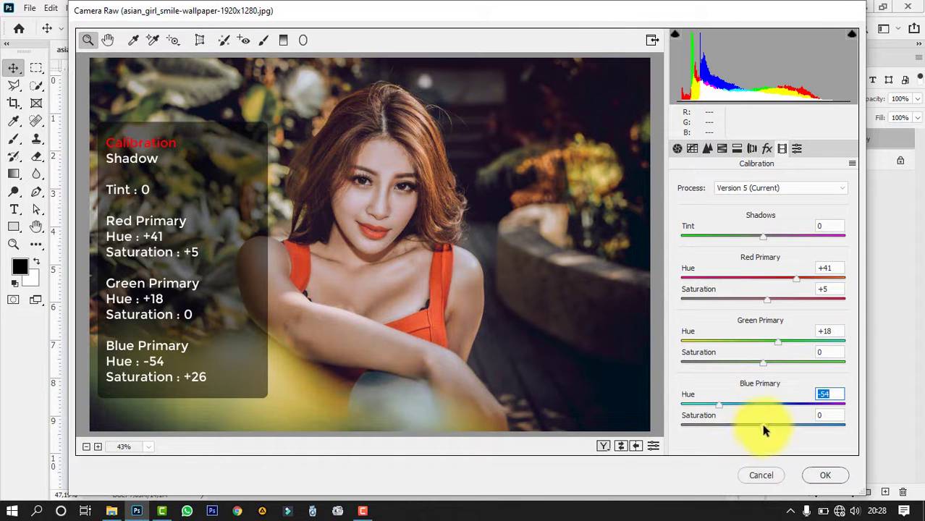
pyautogui.moveTo(765, 425); pyautogui.dragTo(784, 428)
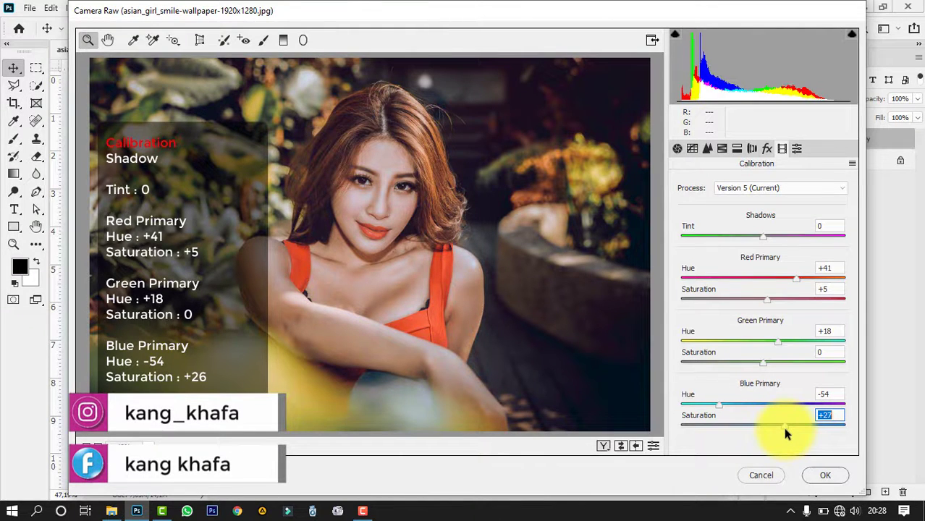
pyautogui.moveTo(783, 429); pyautogui.dragTo(783, 429)
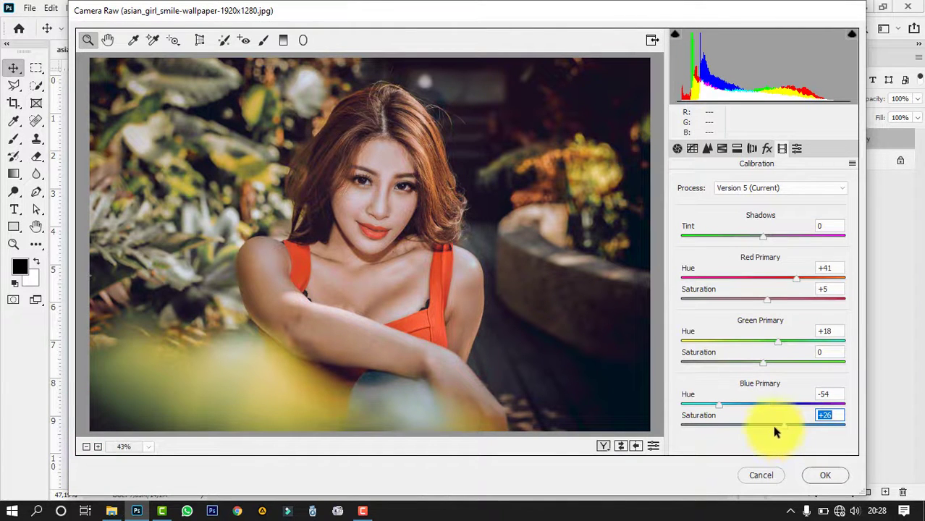
# Step: Compare the before and after versions side by side, and apply the Camera Raw adjustments to the layer
pyautogui.click(604, 447)
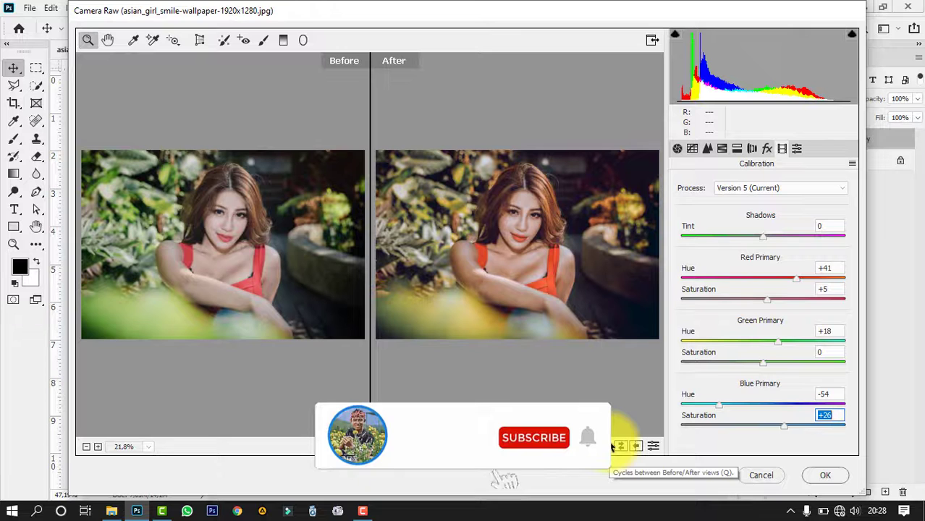
pyautogui.click(827, 475)
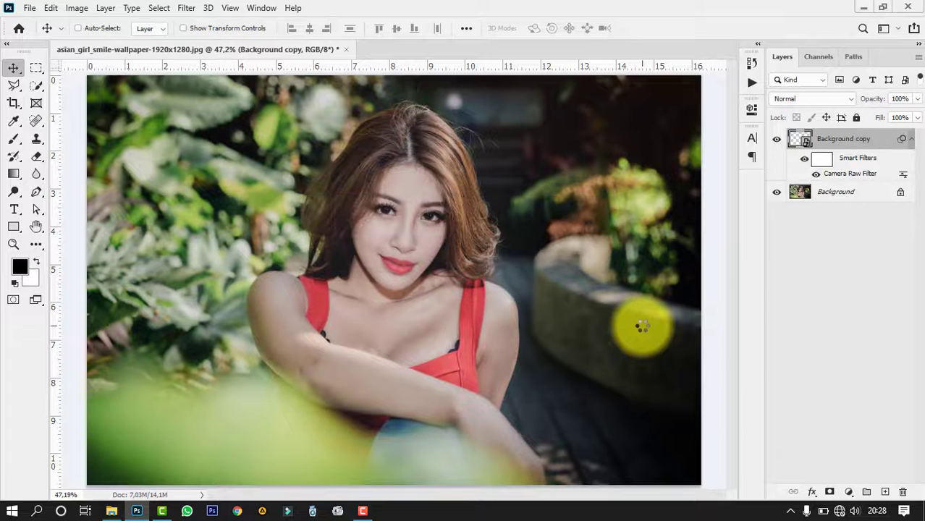
# Step: Collapse the Background copy layer's smart filter list and toggle the layer's visibility to compare the grade with the original
pyautogui.click(905, 139)
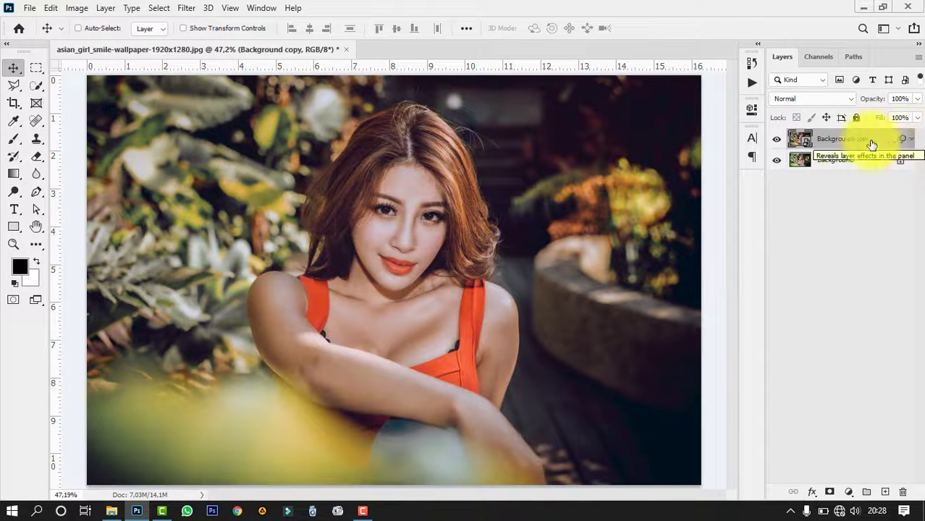
pyautogui.click(777, 140)
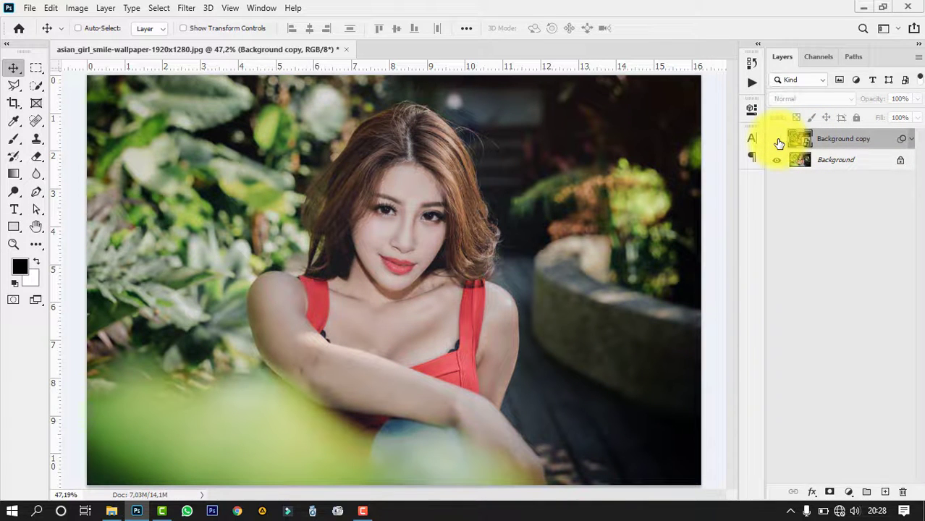
pyautogui.click(777, 140)
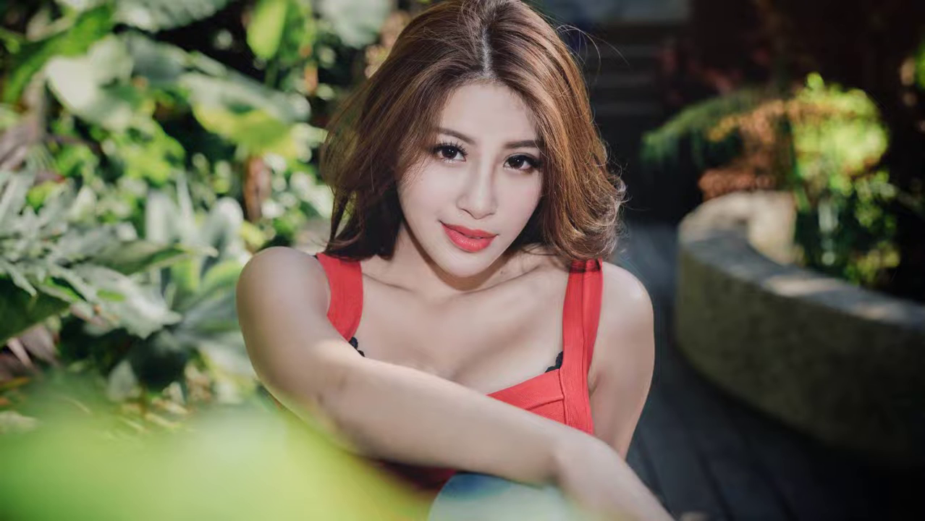